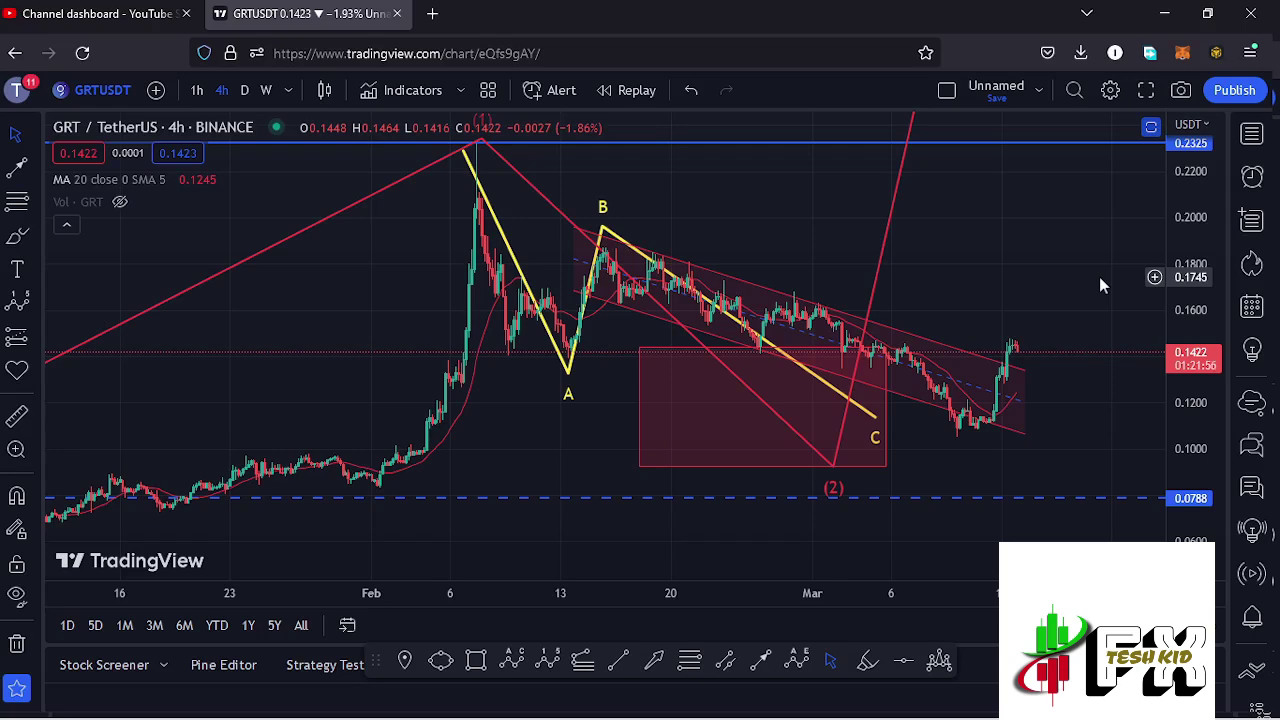
- Zoom in on the most recent 4h candles breaking above the descending channel
scroll(1051, 274, up, 2)
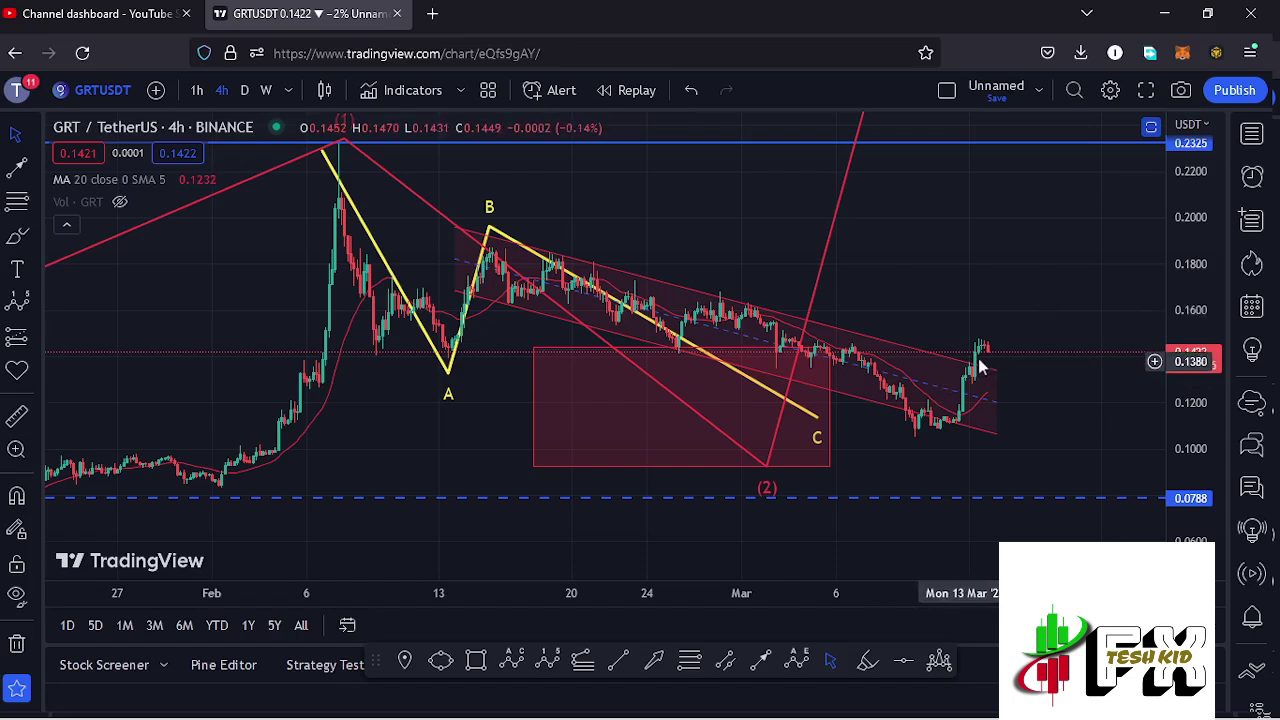
scroll(1008, 400, up, 1)
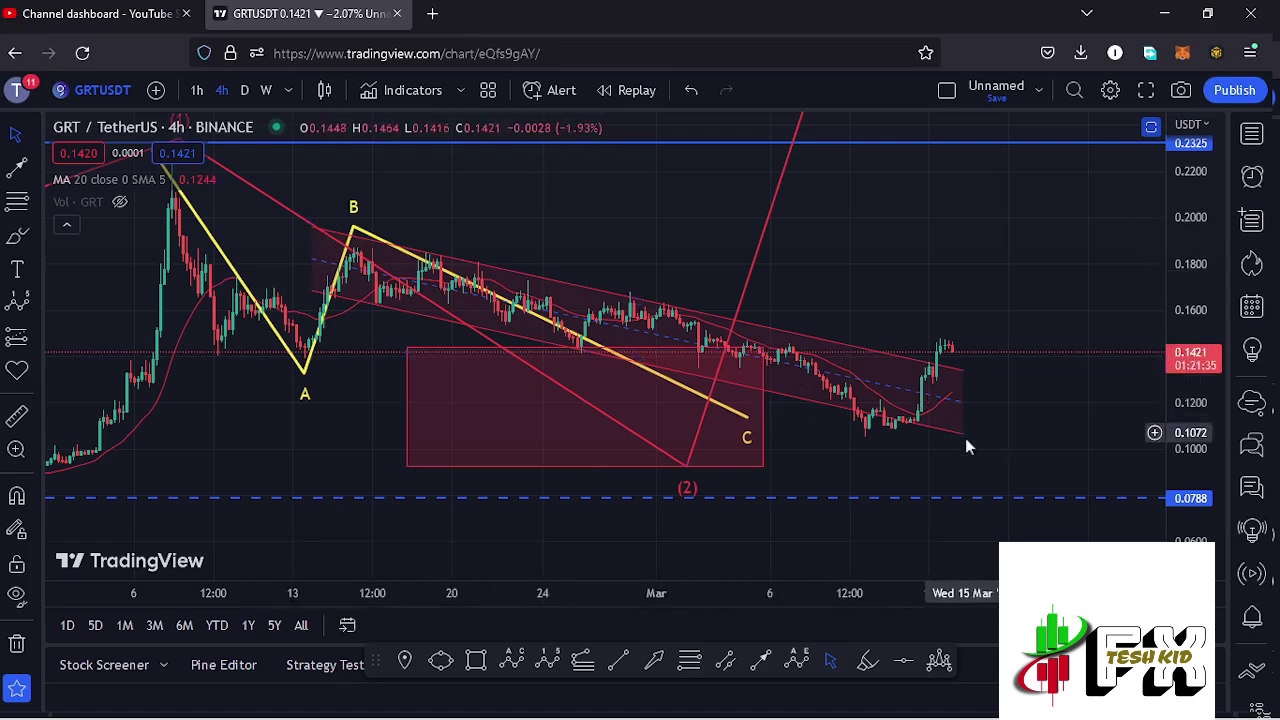
scroll(945, 444, up, 2)
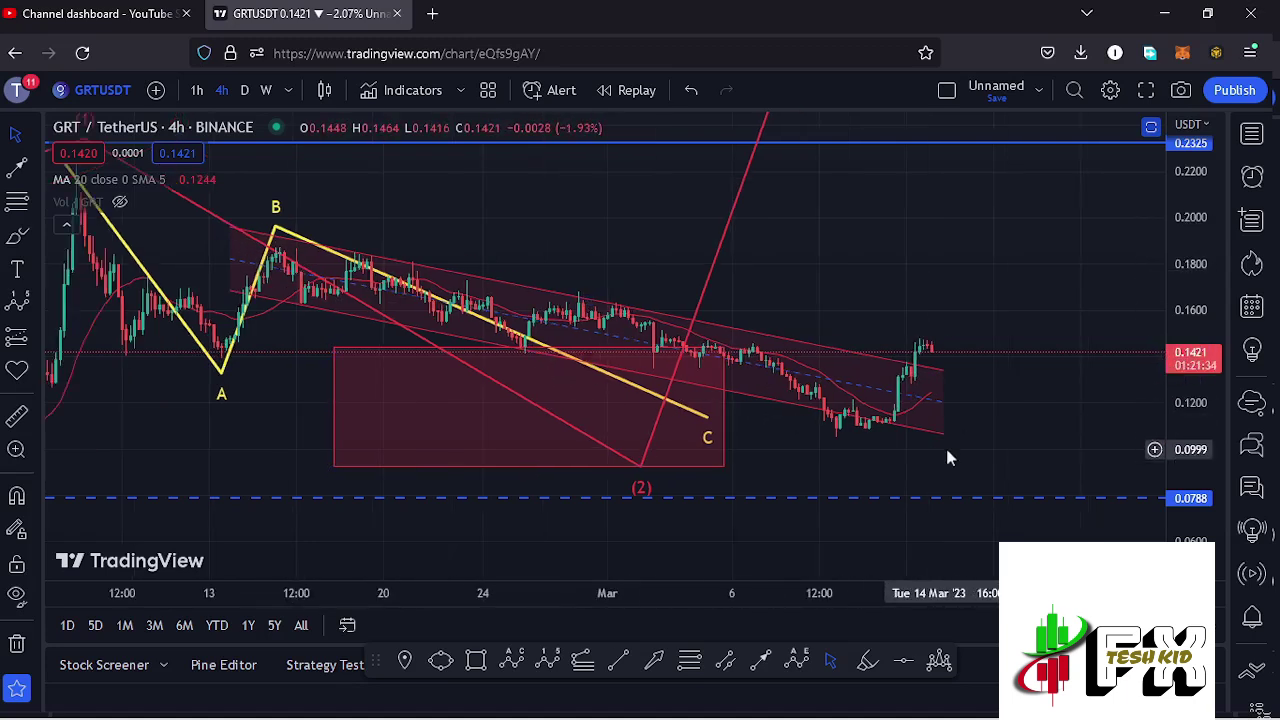
- Draw a short yellow up arrow, then a down arrow pulling back to the channel top
click(760, 661)
click(910, 357)
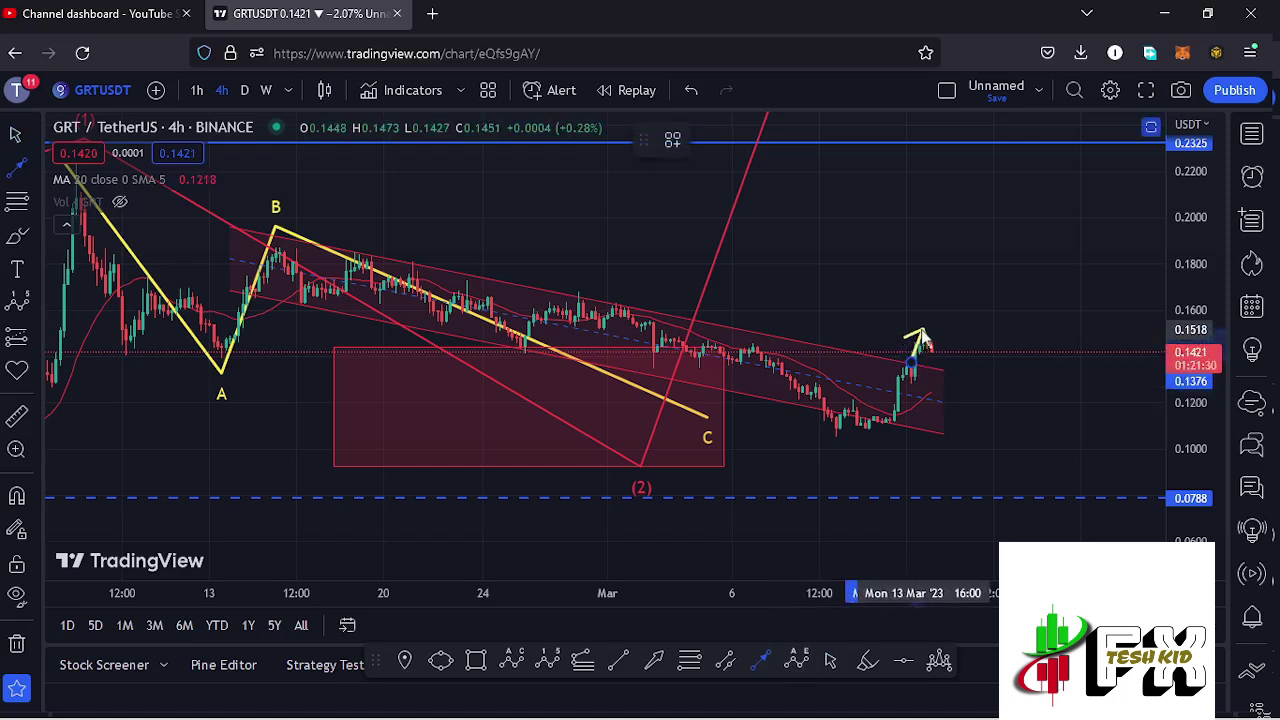
click(924, 336)
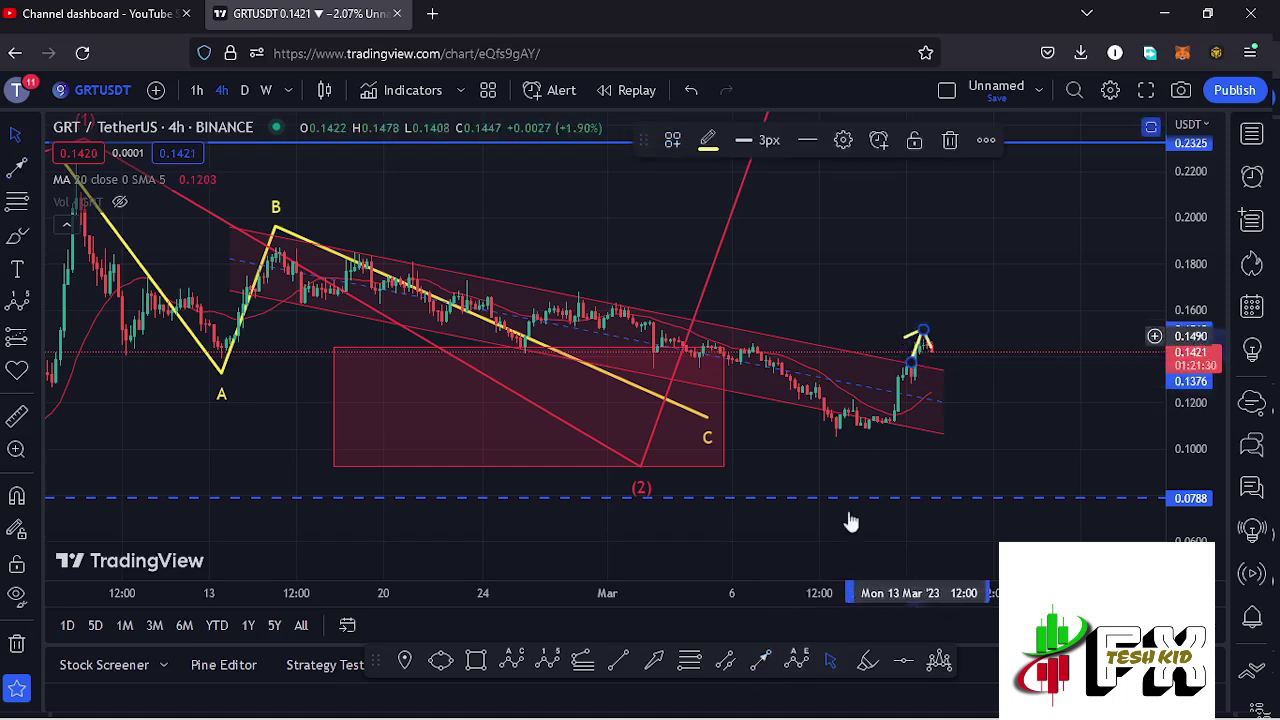
click(919, 332)
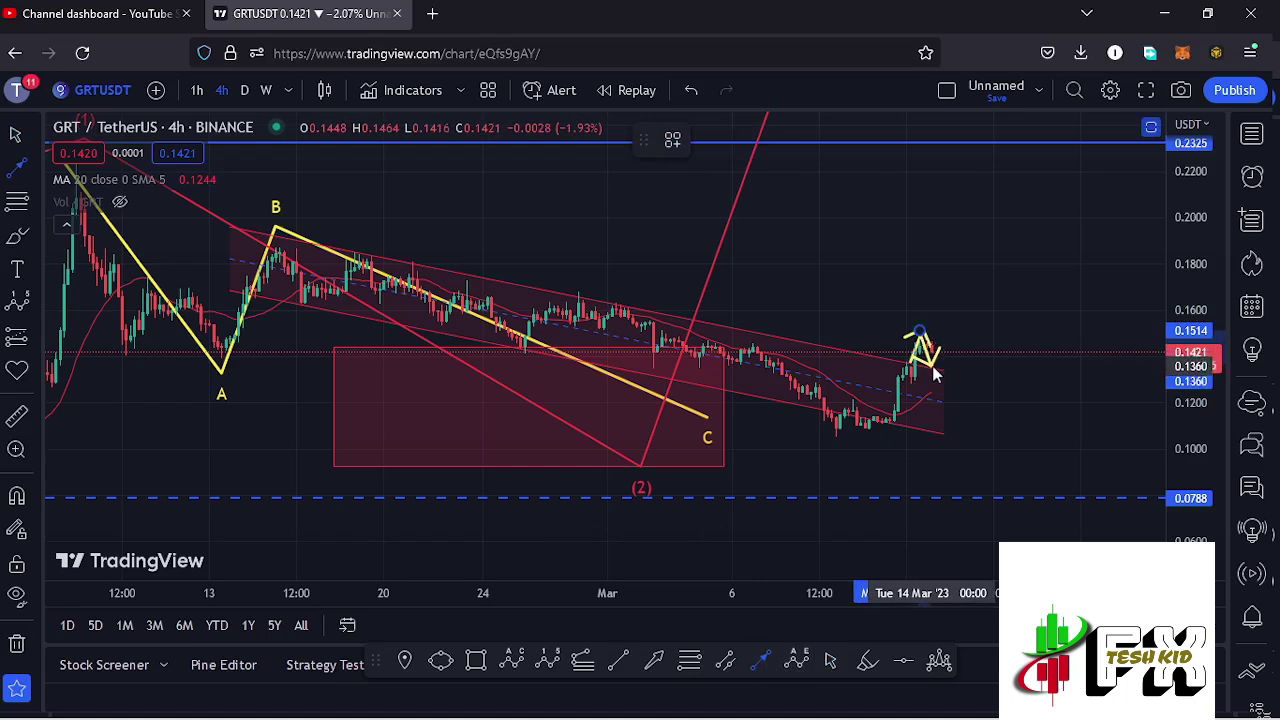
click(932, 368)
- Add a longer yellow arrow from the pullback point rising toward about 0.20
click(760, 661)
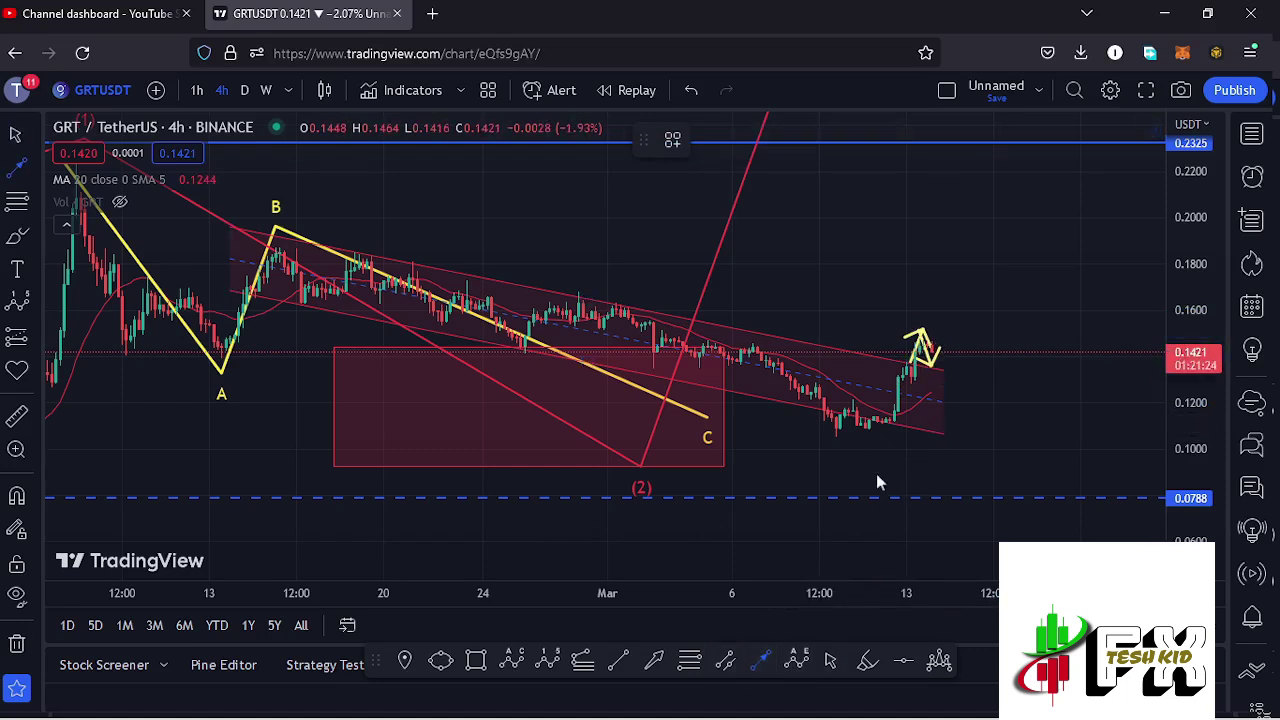
click(936, 365)
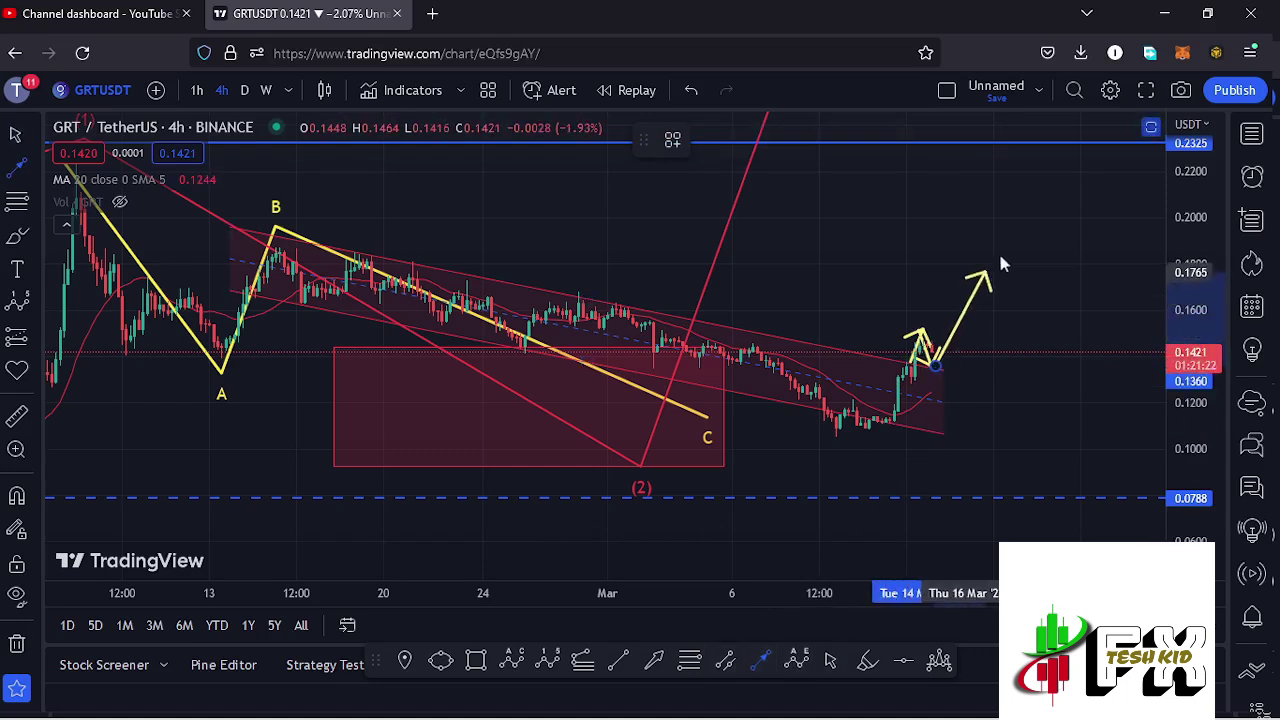
click(1013, 219)
scroll(842, 300, down, 5)
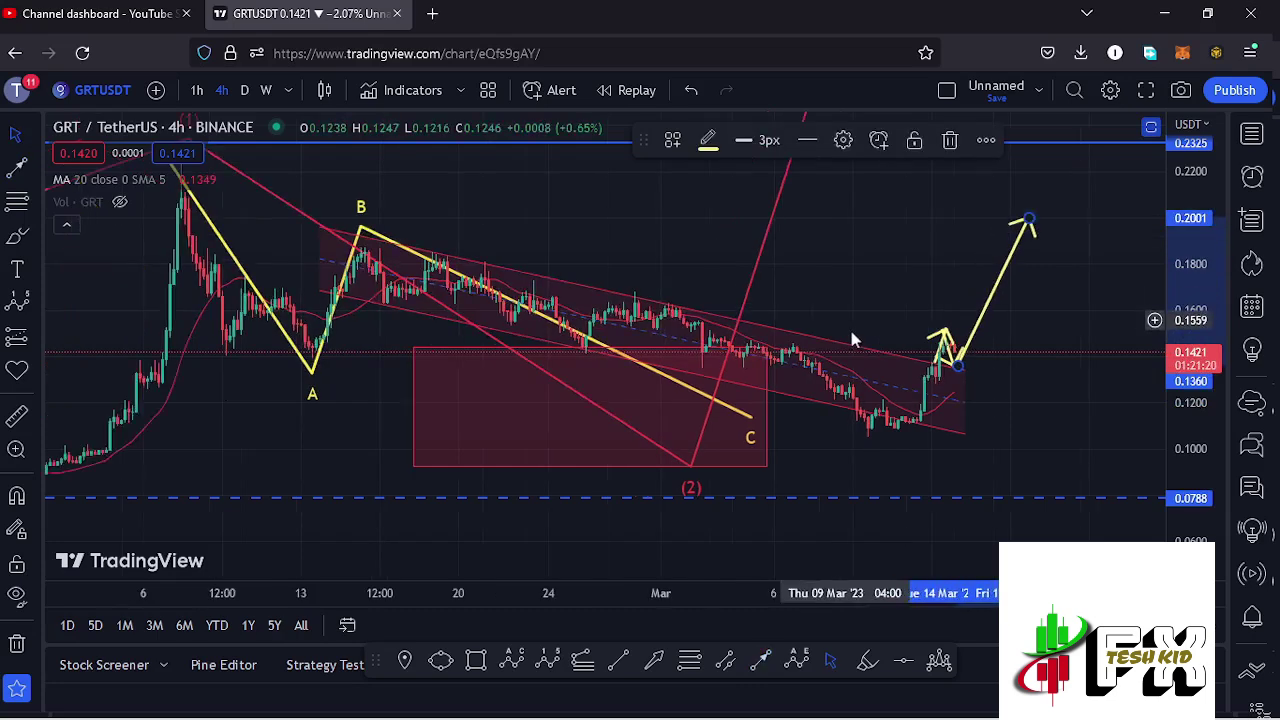
drag(1195, 233, 956, 261)
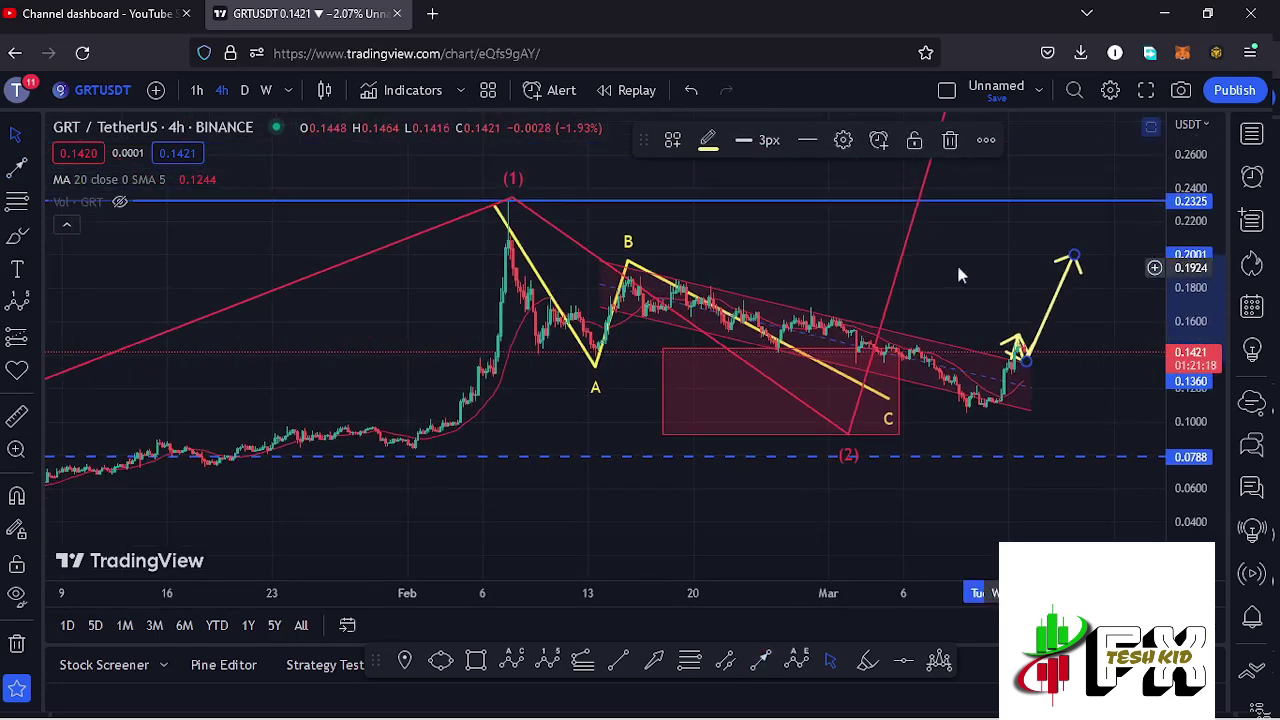
drag(857, 251, 745, 294)
- Stretch the red box under the ABC correction so its right edge ends at wave C
click(560, 298)
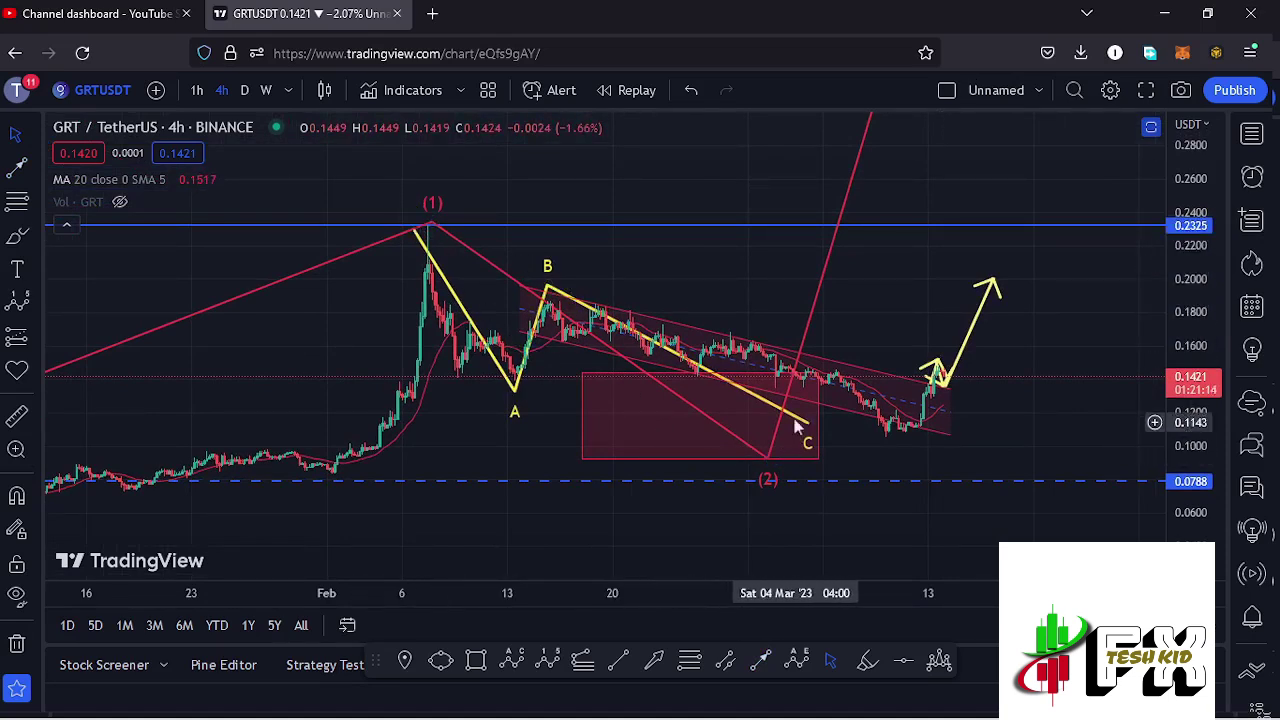
click(826, 473)
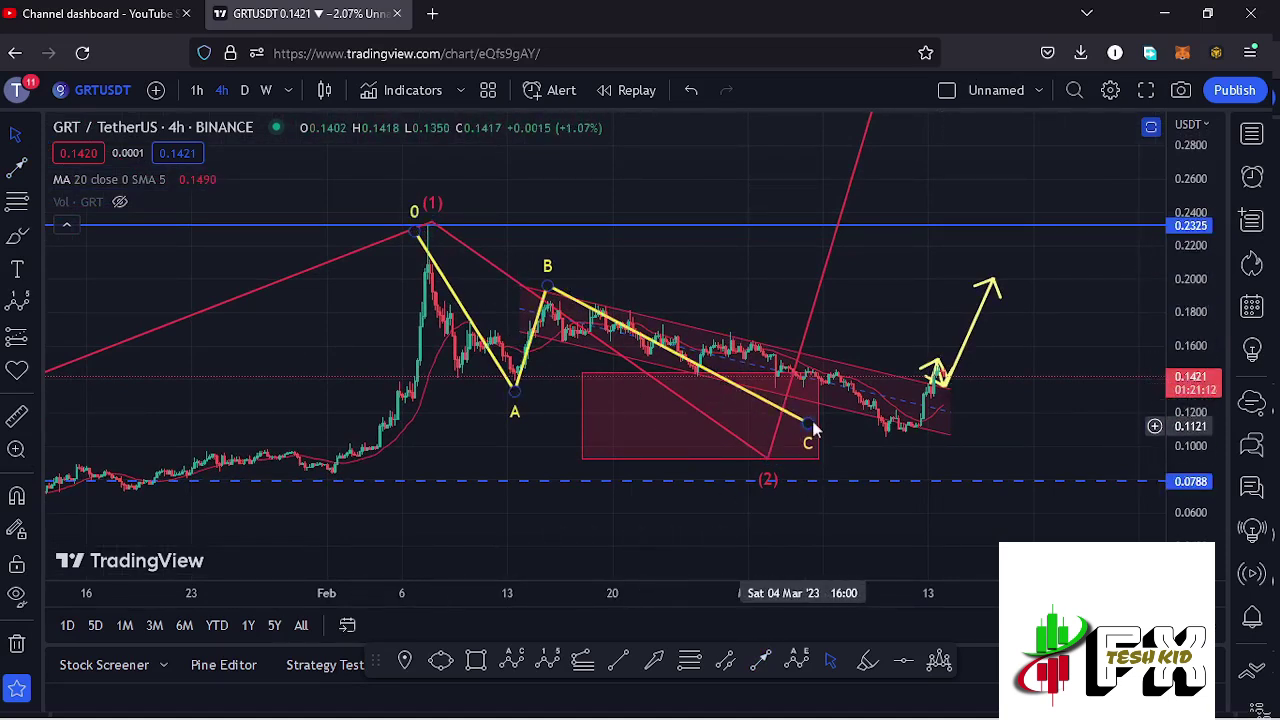
mouse_move(820, 418)
mouse_down()
mouse_move(808, 420)
mouse_move(910, 422)
mouse_move(812, 420)
mouse_up()
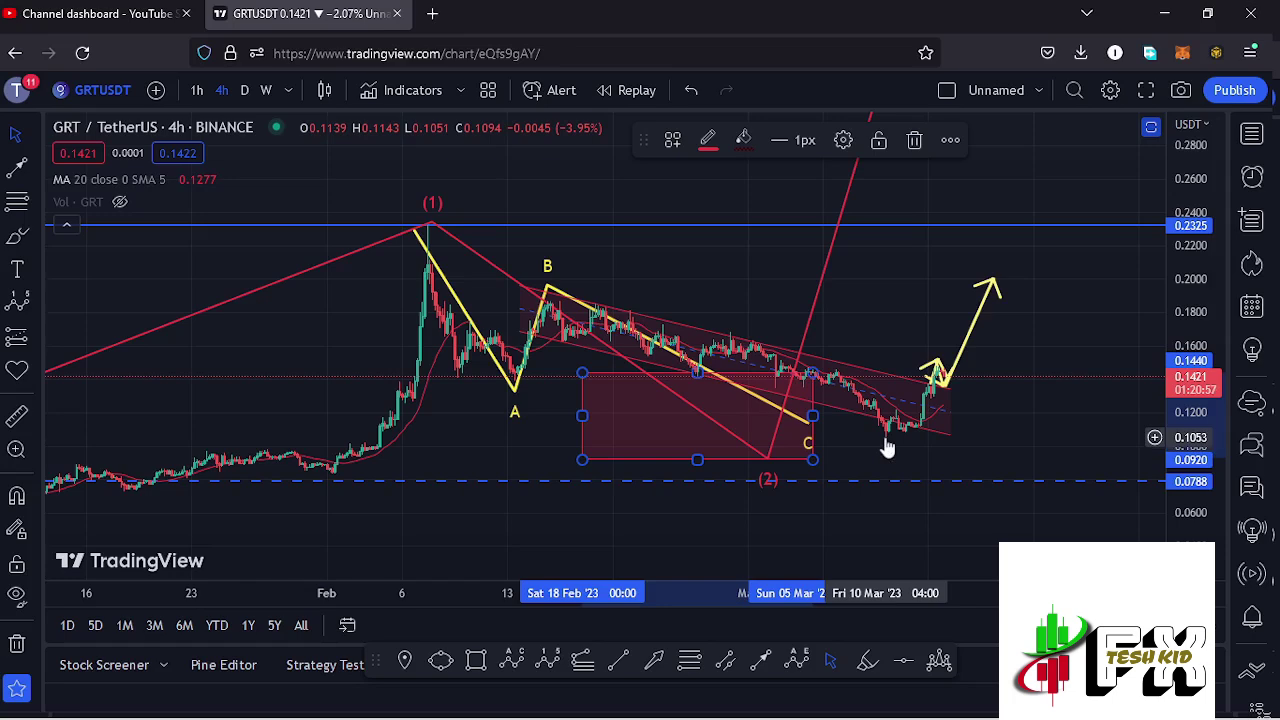
drag(1039, 391, 963, 422)
- Zoom out and pan back so December through March, with the blue 1–2 sketch, is visible
scroll(890, 425, up, 3)
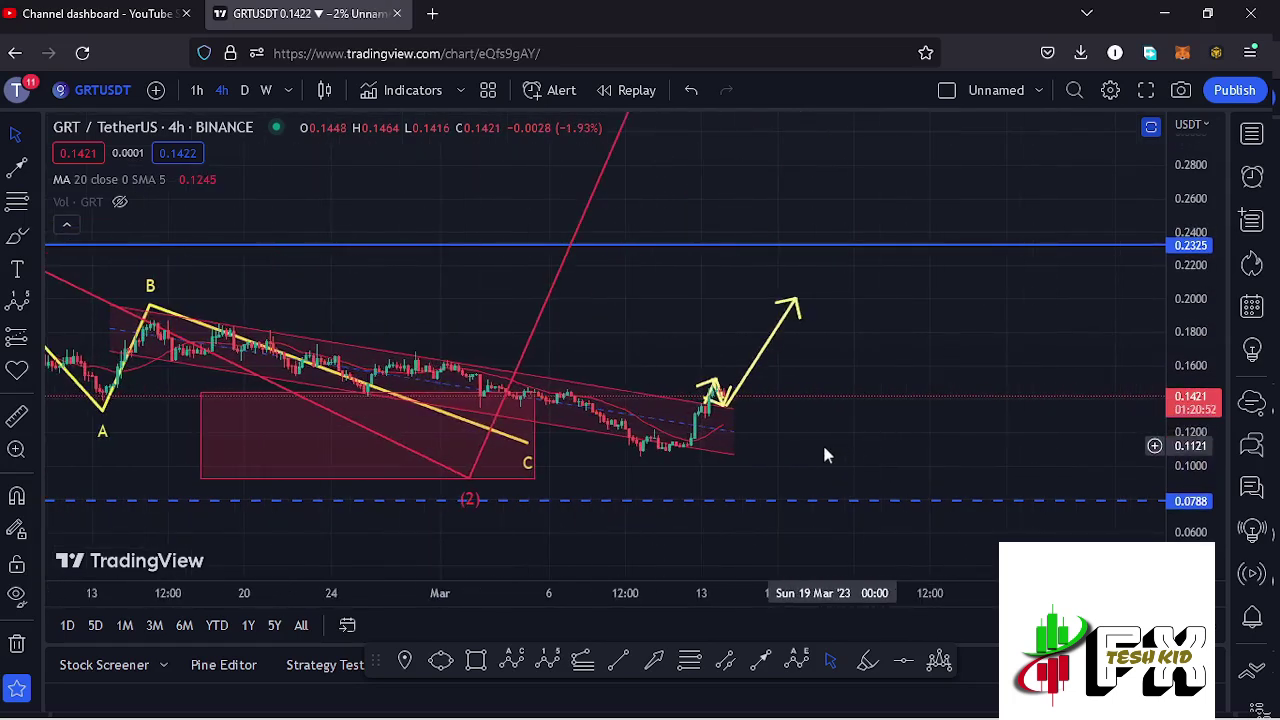
drag(1190, 195, 724, 285)
scroll(730, 260, down, 2)
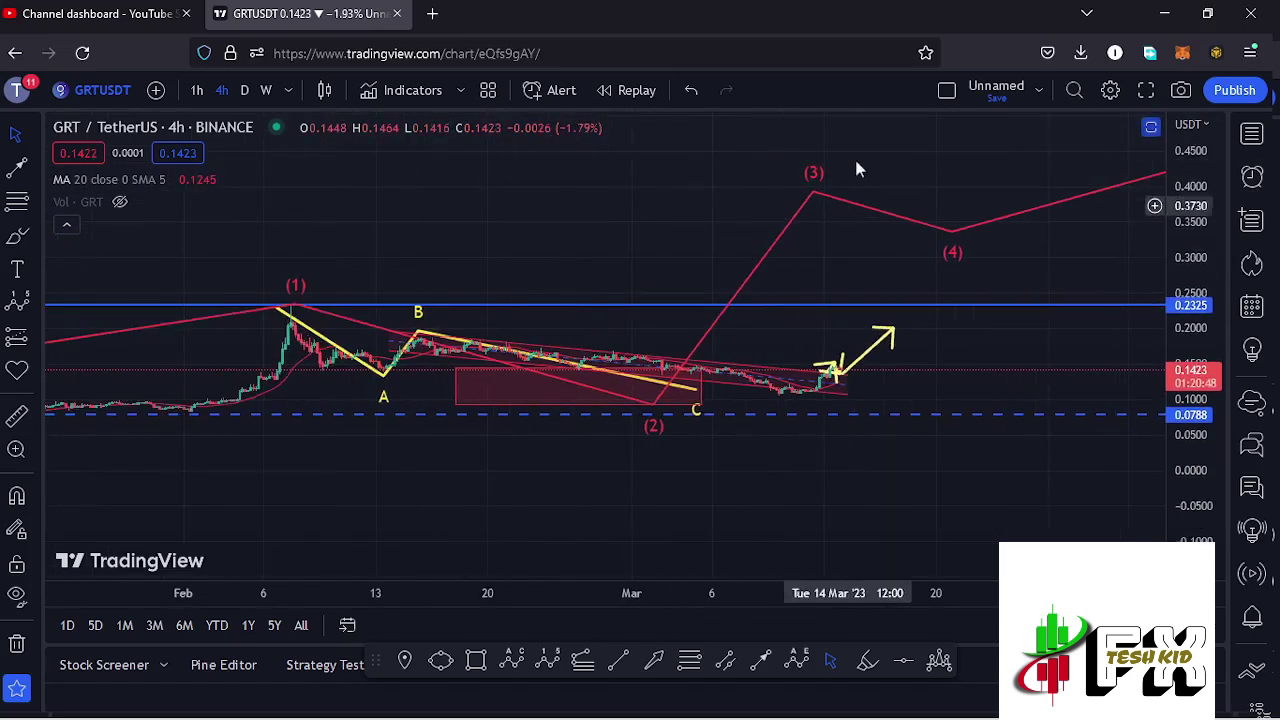
scroll(658, 263, down, 5)
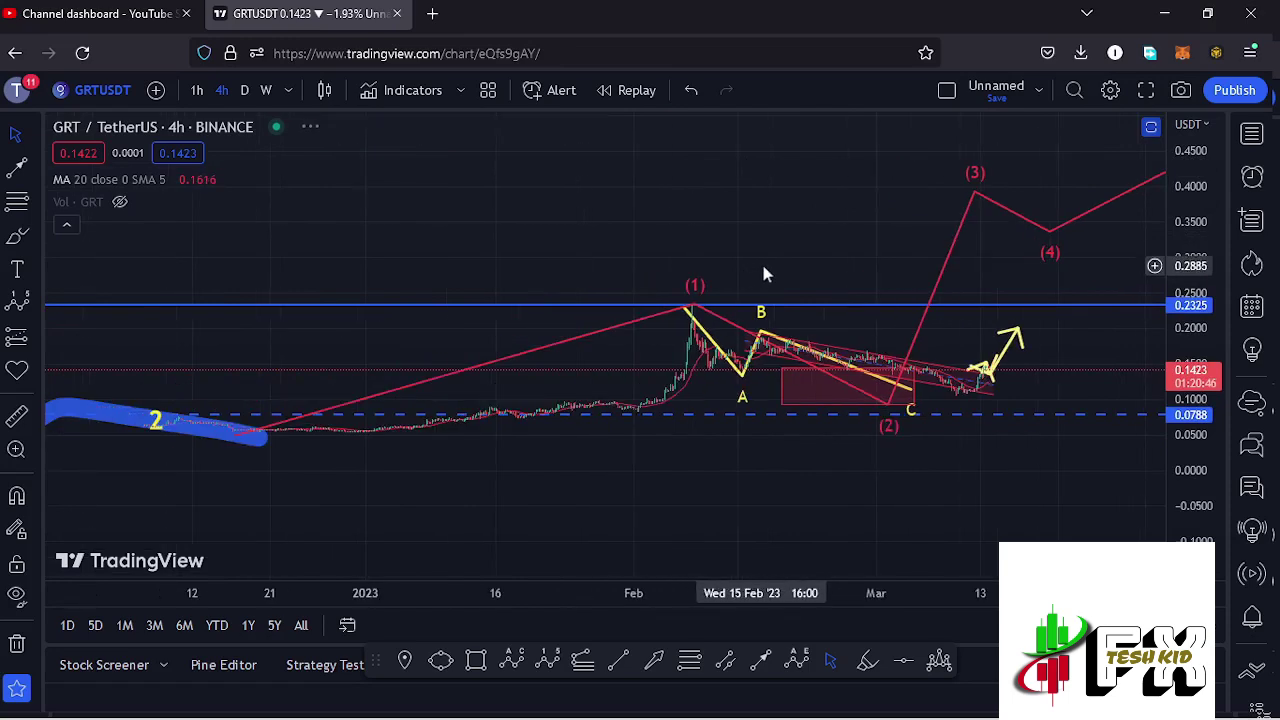
scroll(901, 261, down, 2)
scroll(897, 419, down, 2)
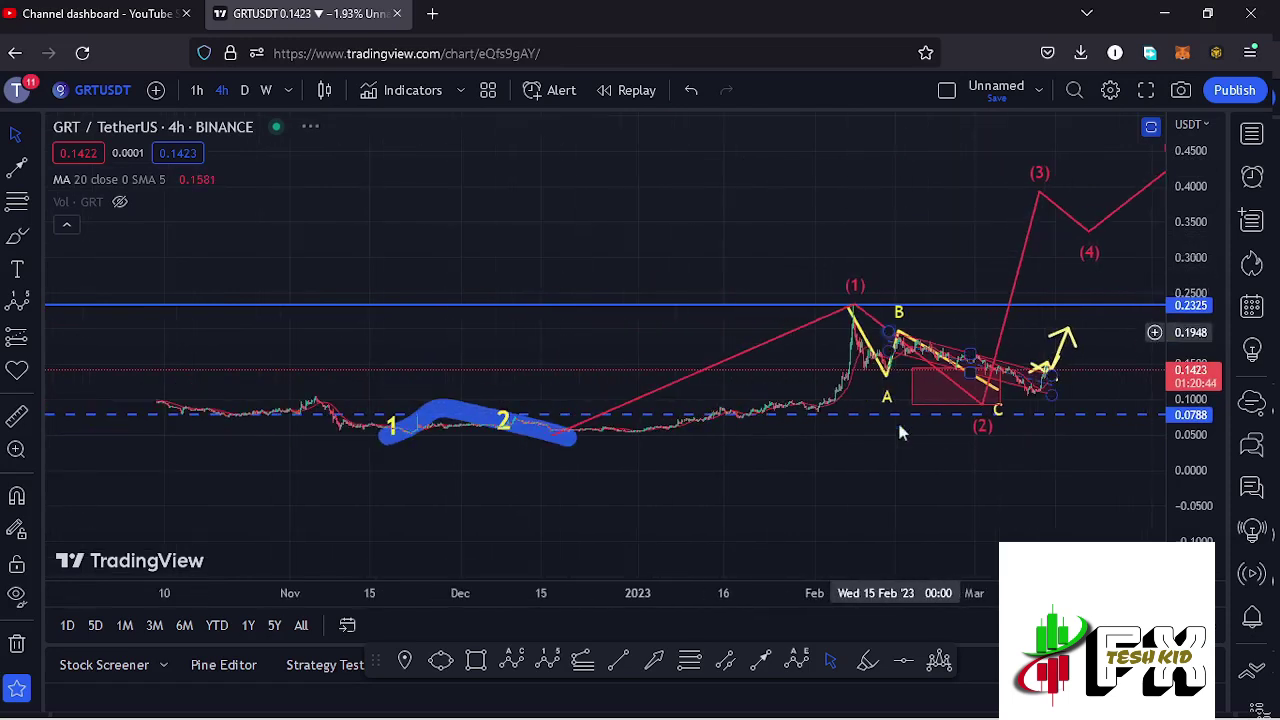
drag(891, 494, 849, 461)
drag(1186, 440, 1185, 422)
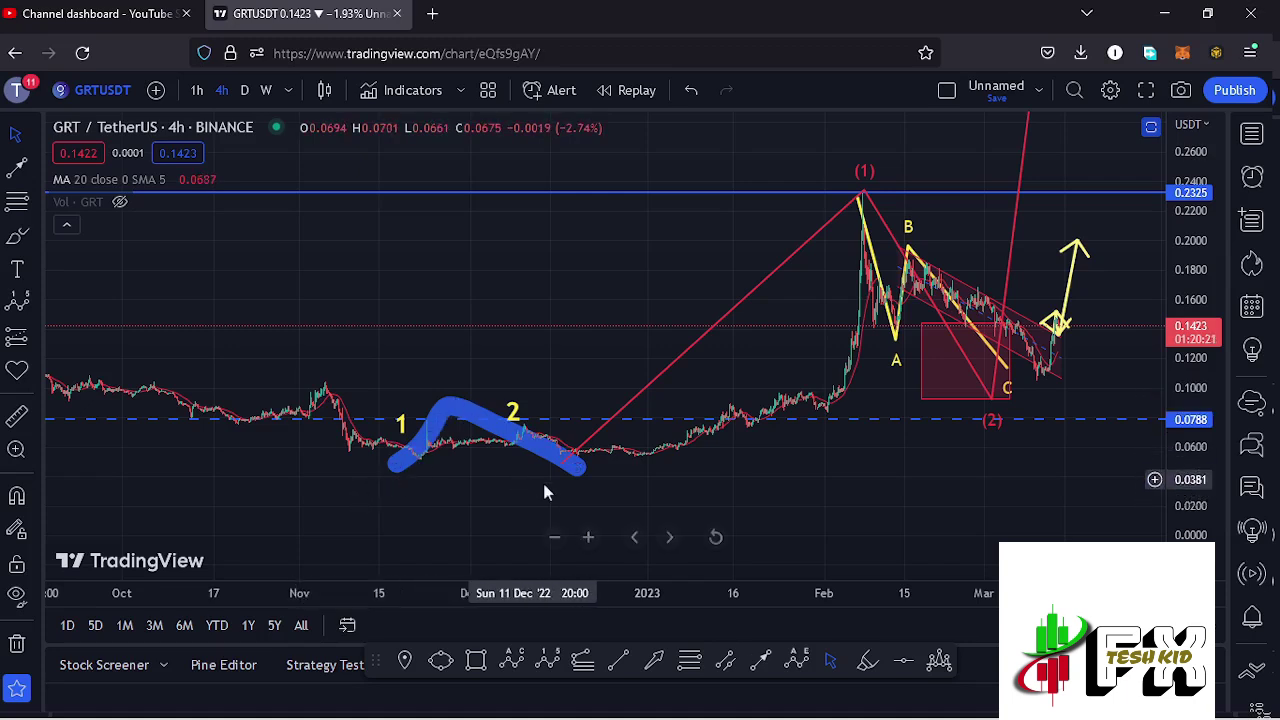
drag(622, 360, 552, 396)
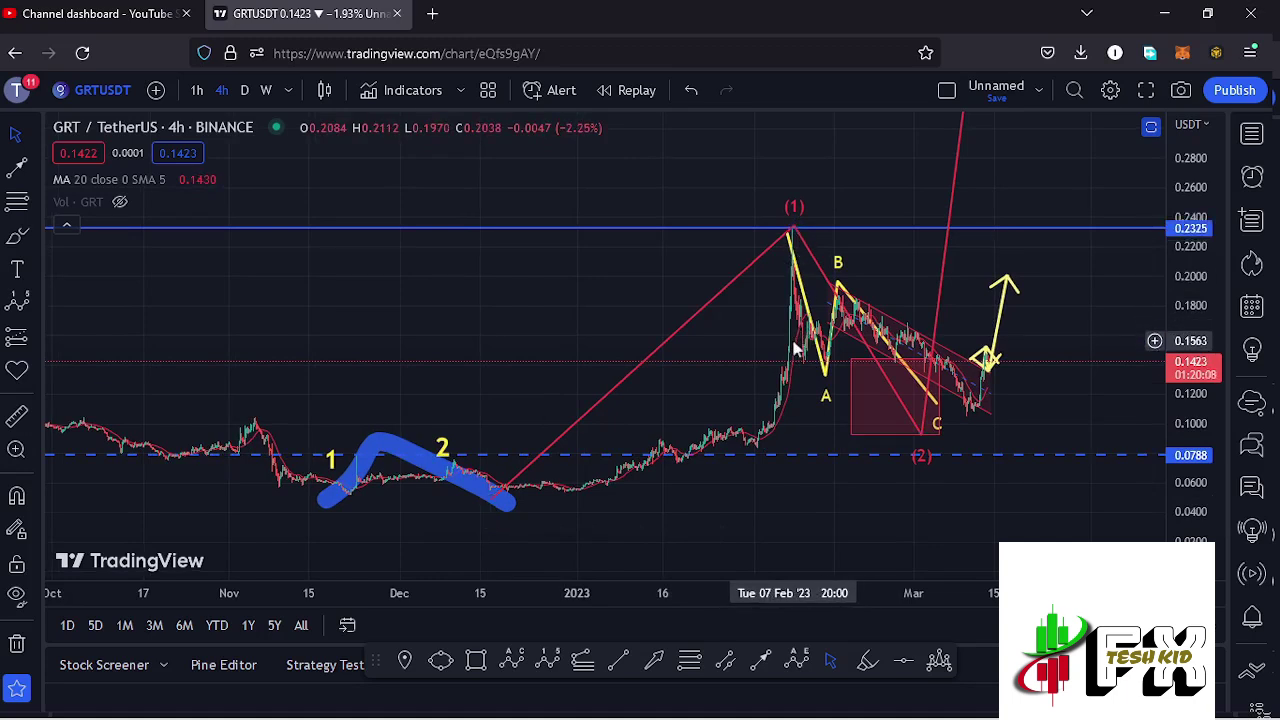
scroll(795, 350, up, 2)
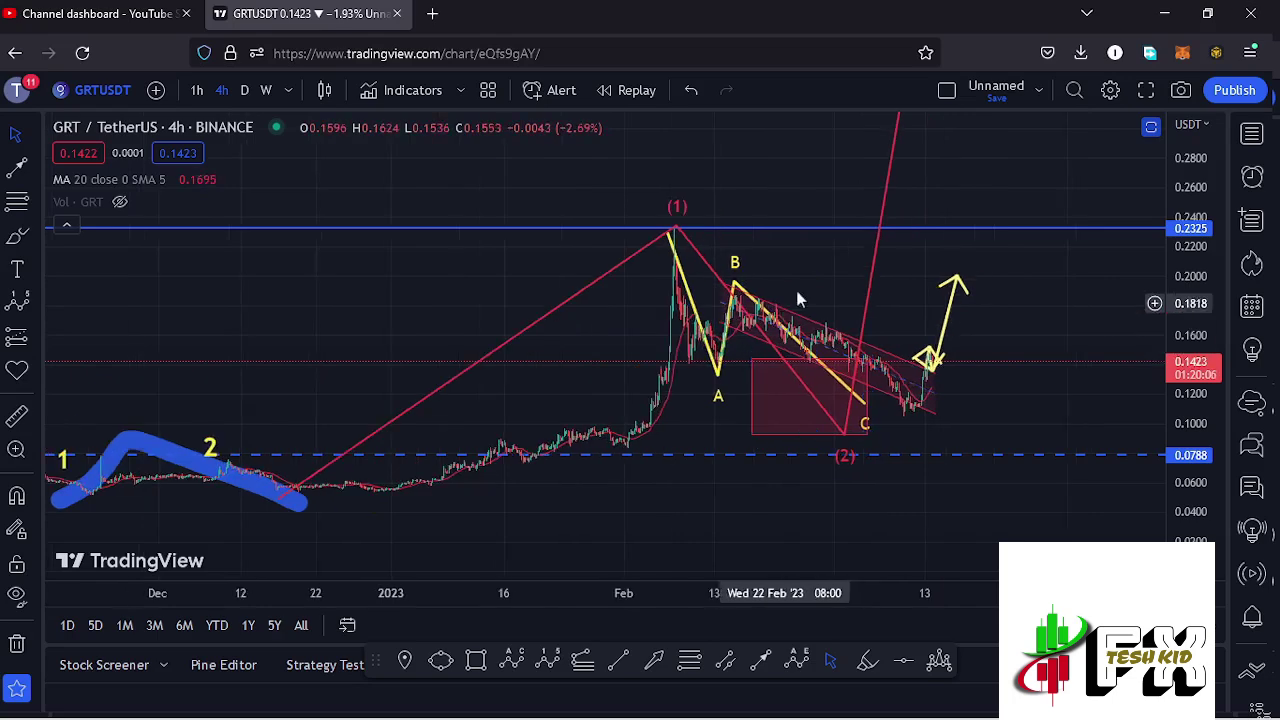
drag(816, 285, 768, 283)
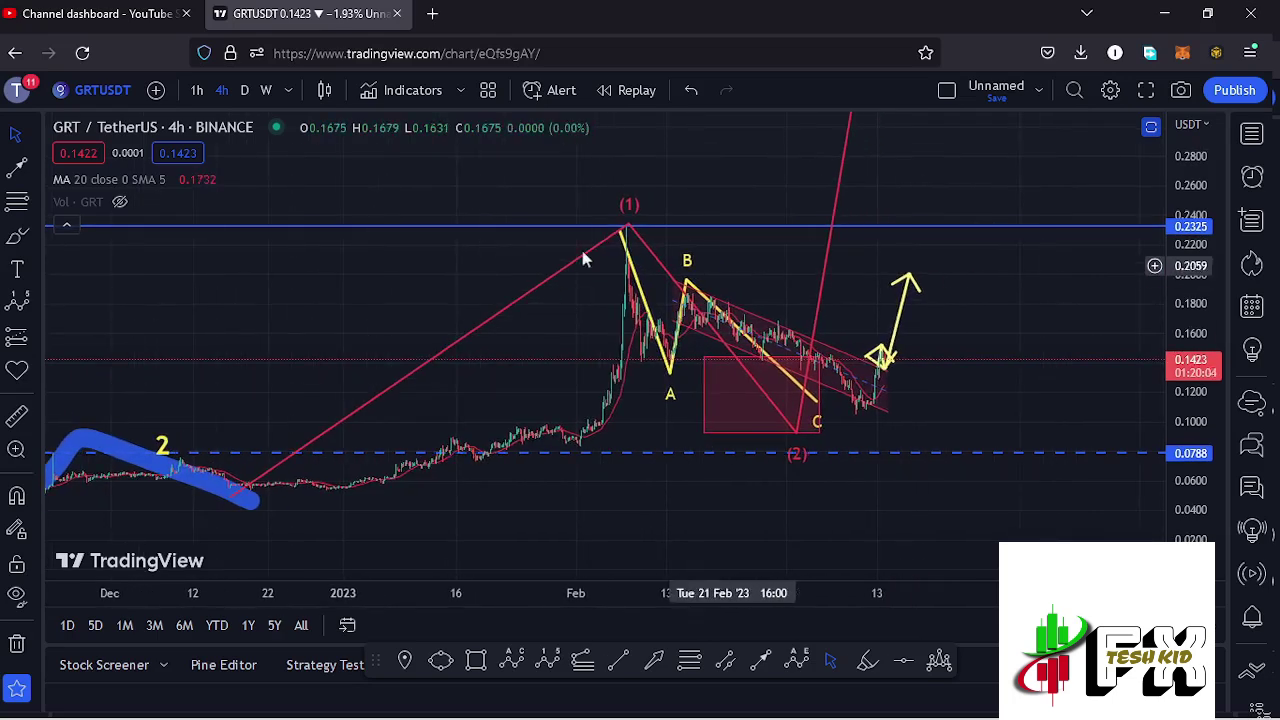
click(686, 660)
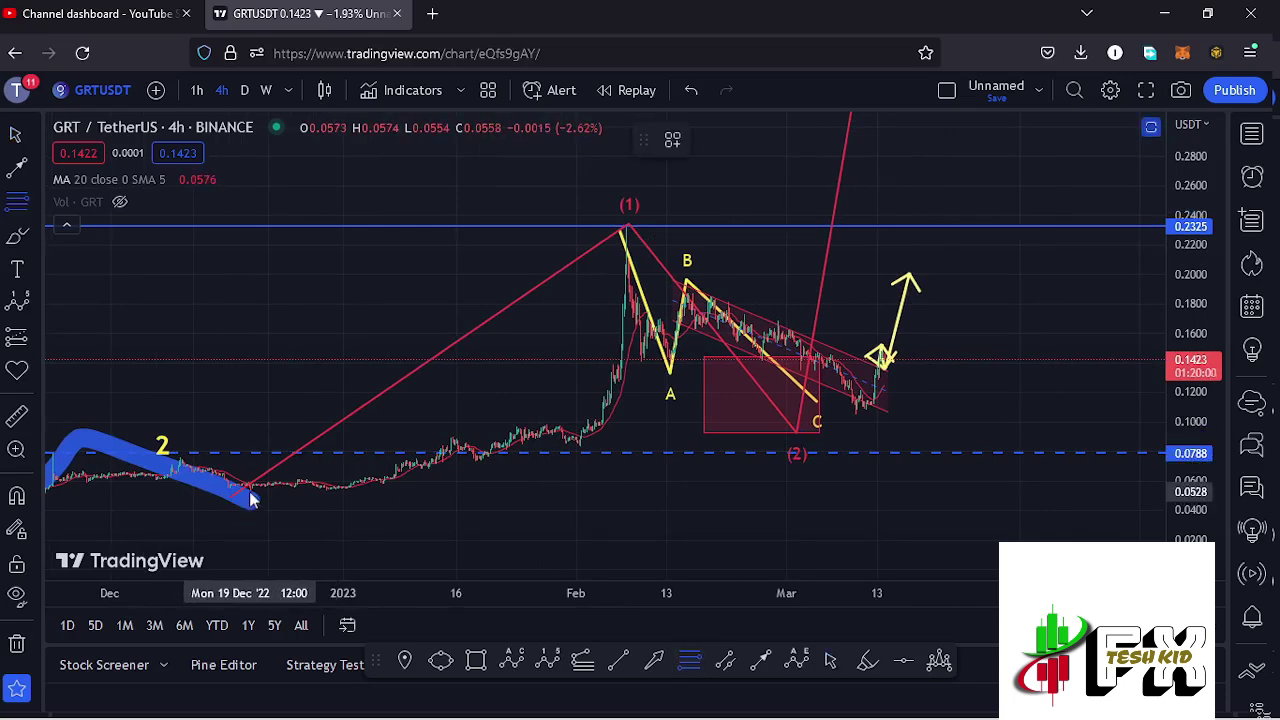
click(252, 490)
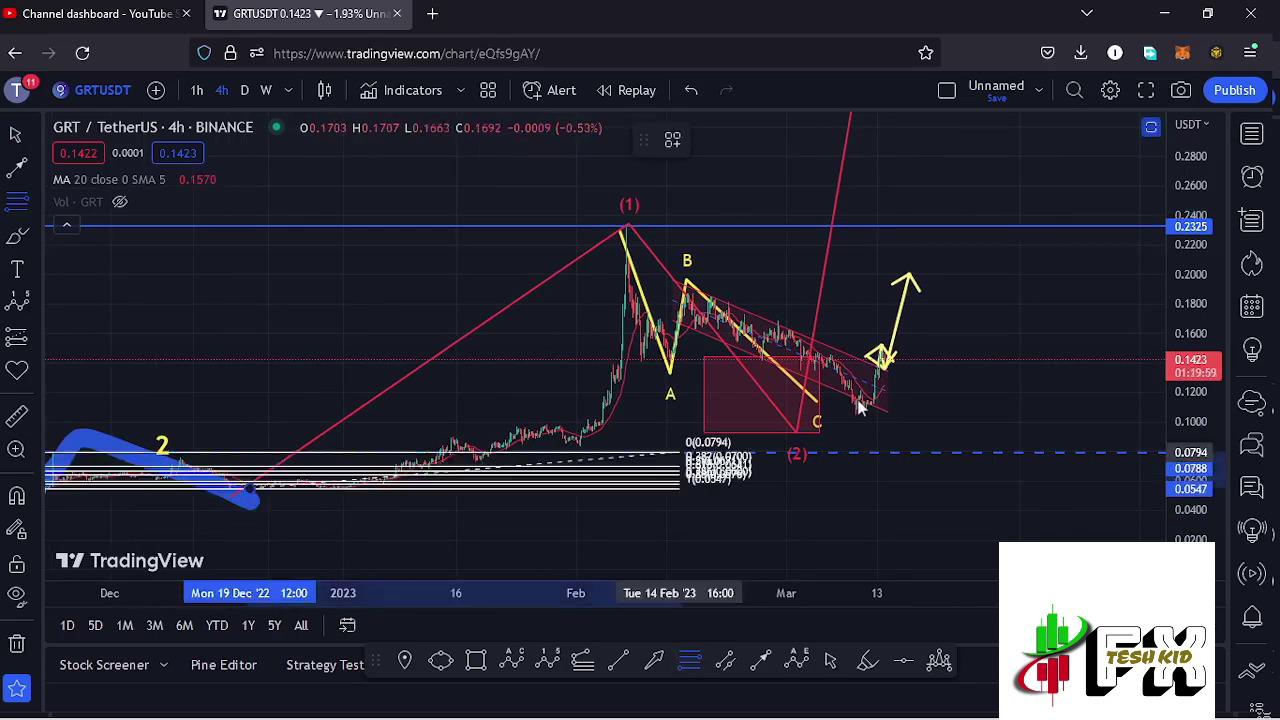
click(1003, 228)
drag(1090, 275, 1056, 273)
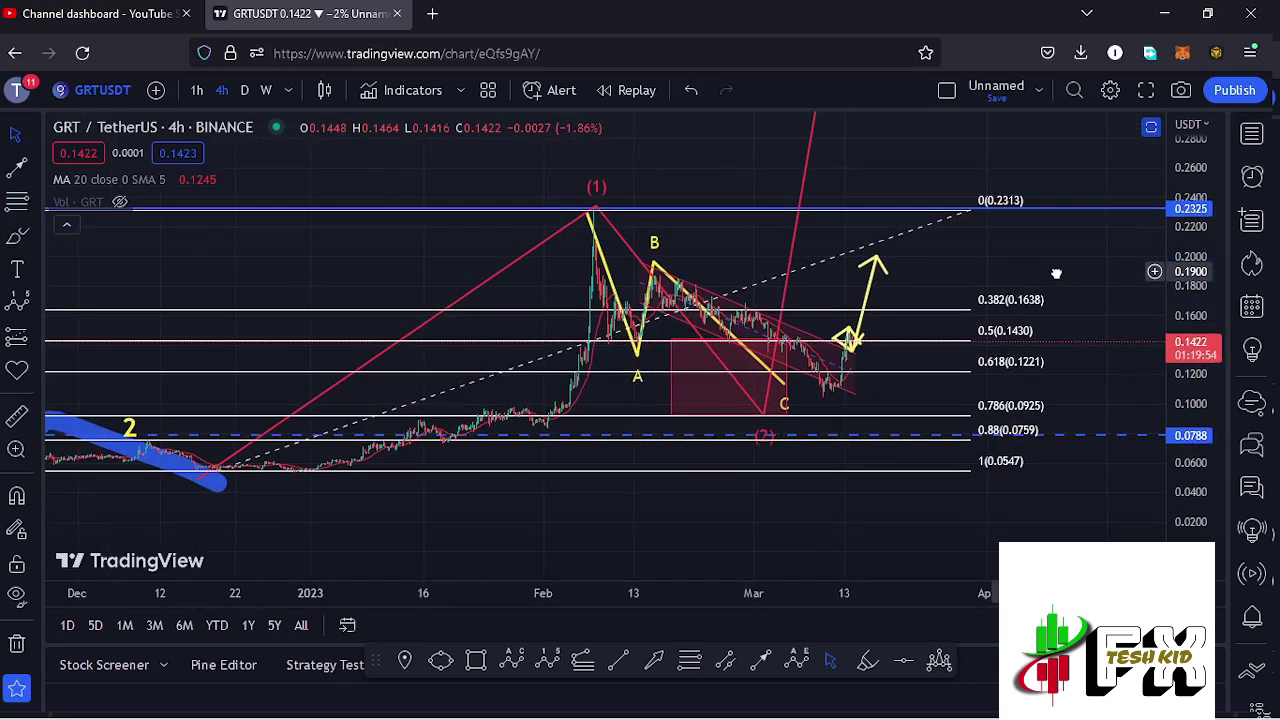
drag(1193, 378, 1193, 397)
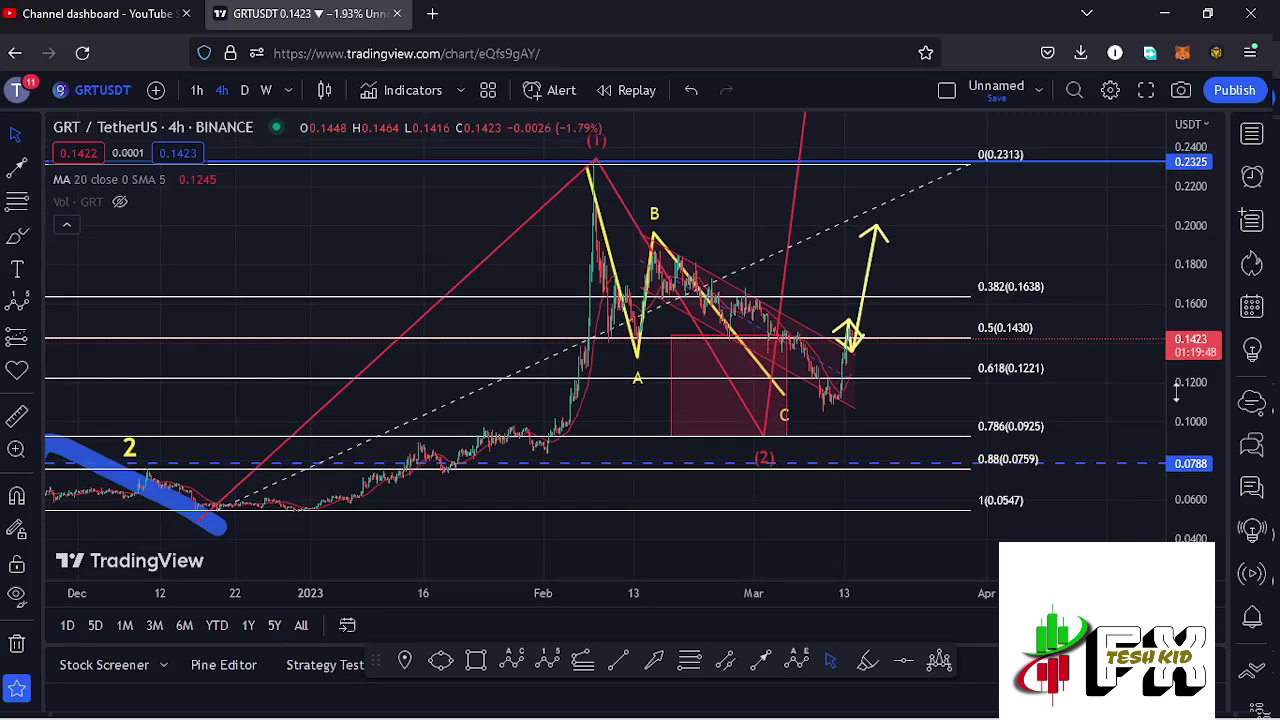
drag(1003, 228, 974, 272)
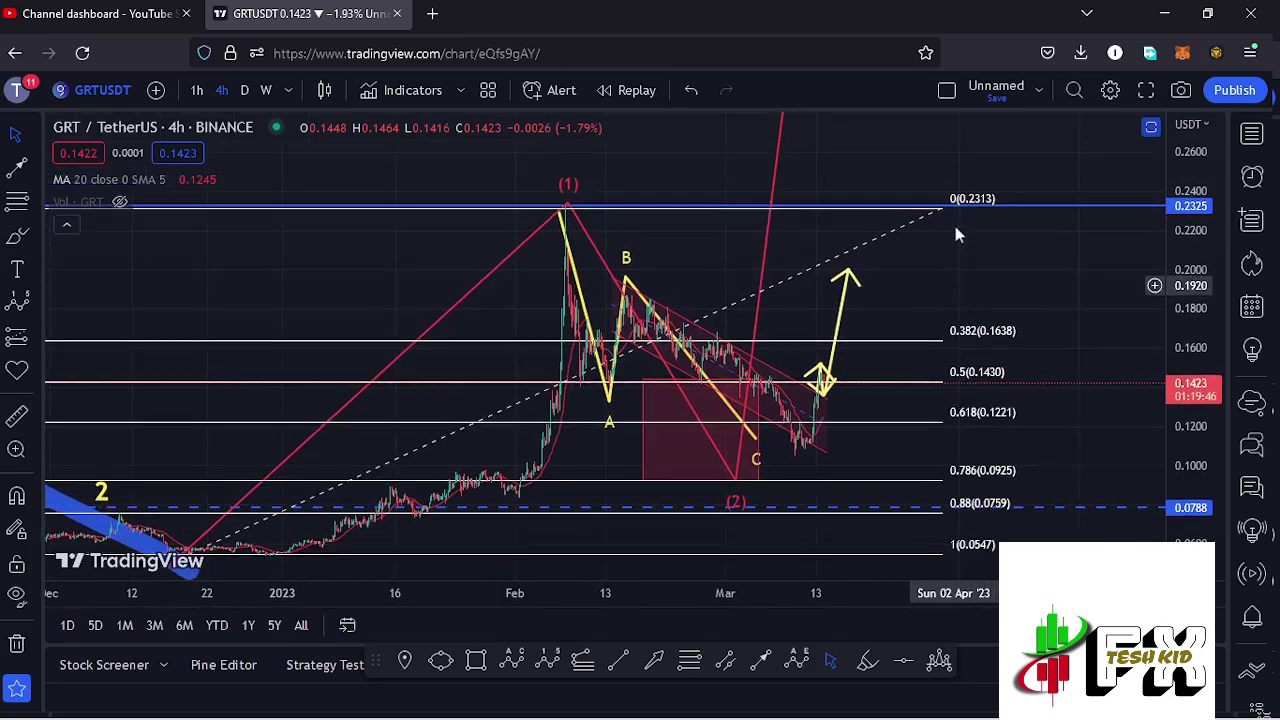
click(937, 204)
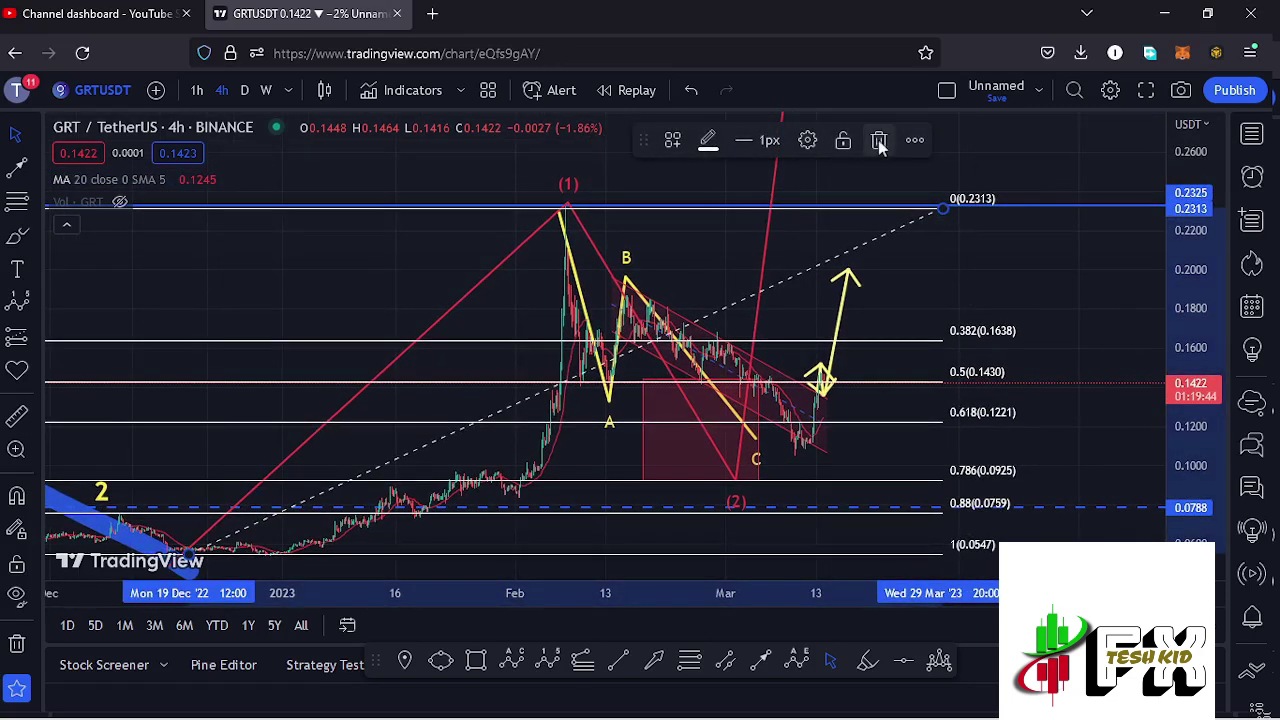
click(879, 141)
drag(1200, 214, 1200, 236)
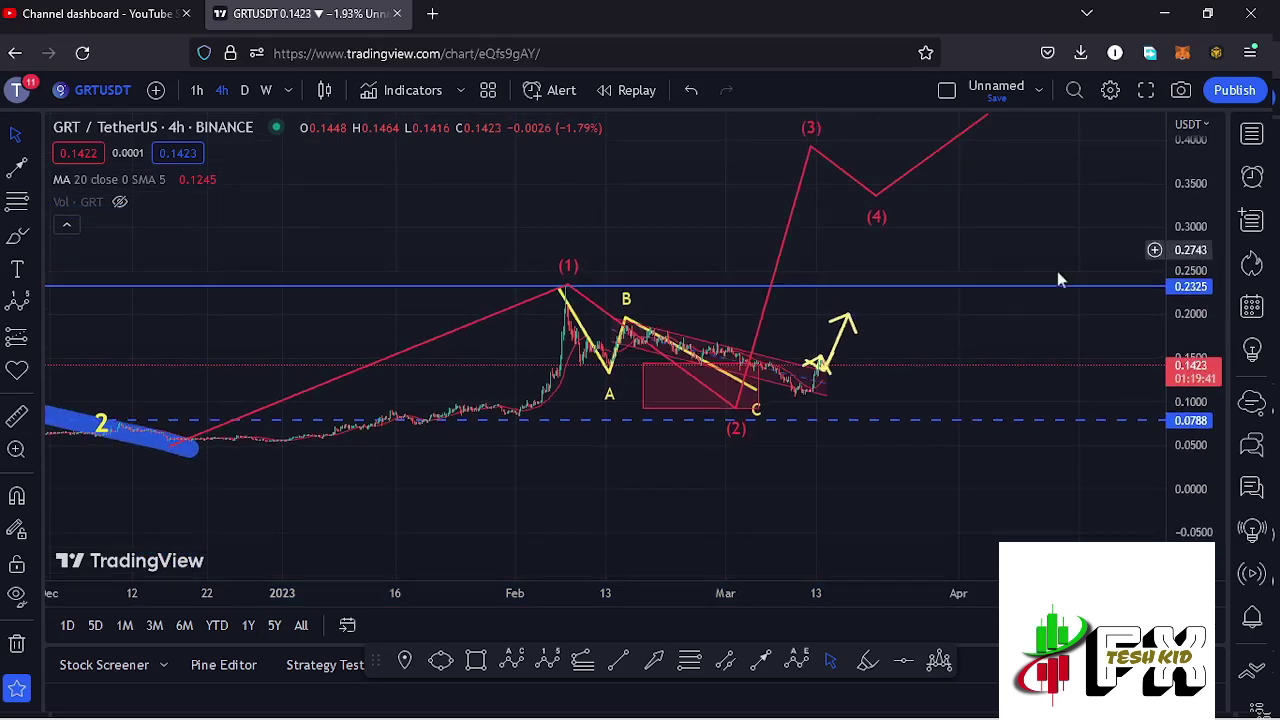
- Pan back to show the blue 1–2 base beside the red waves (3), (4) and (5)
drag(954, 318, 950, 354)
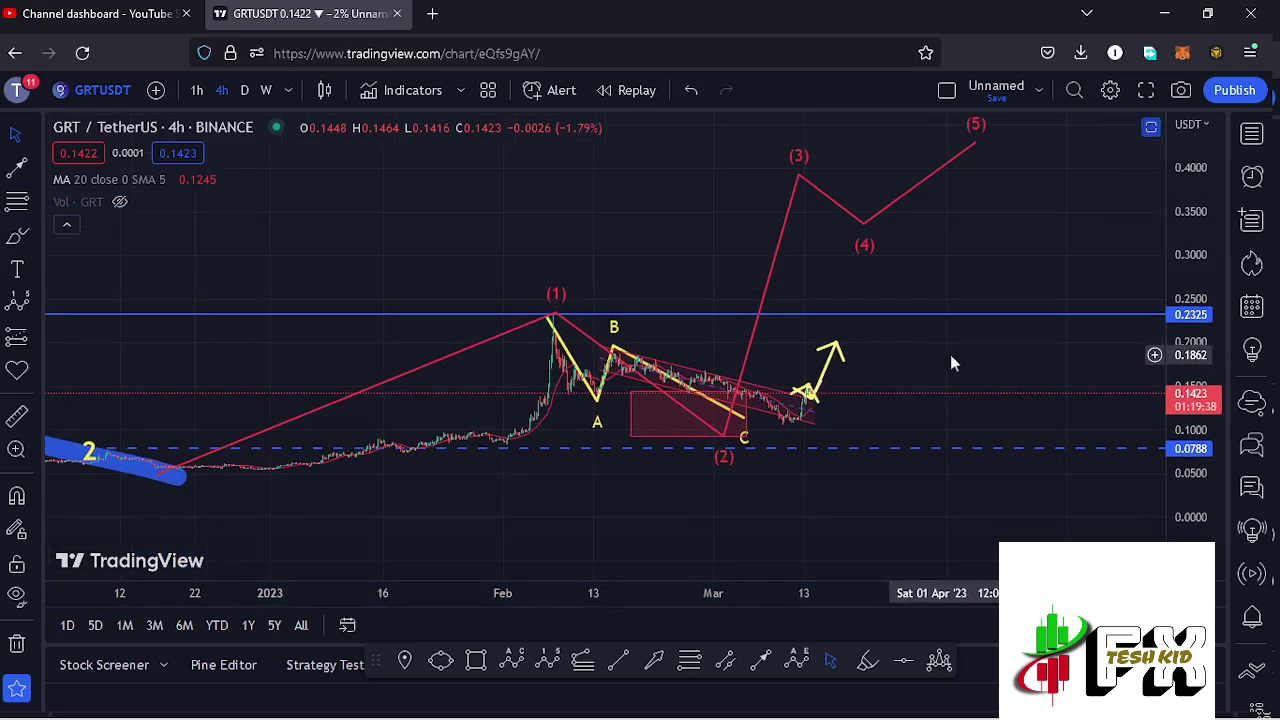
scroll(930, 360, up, 3)
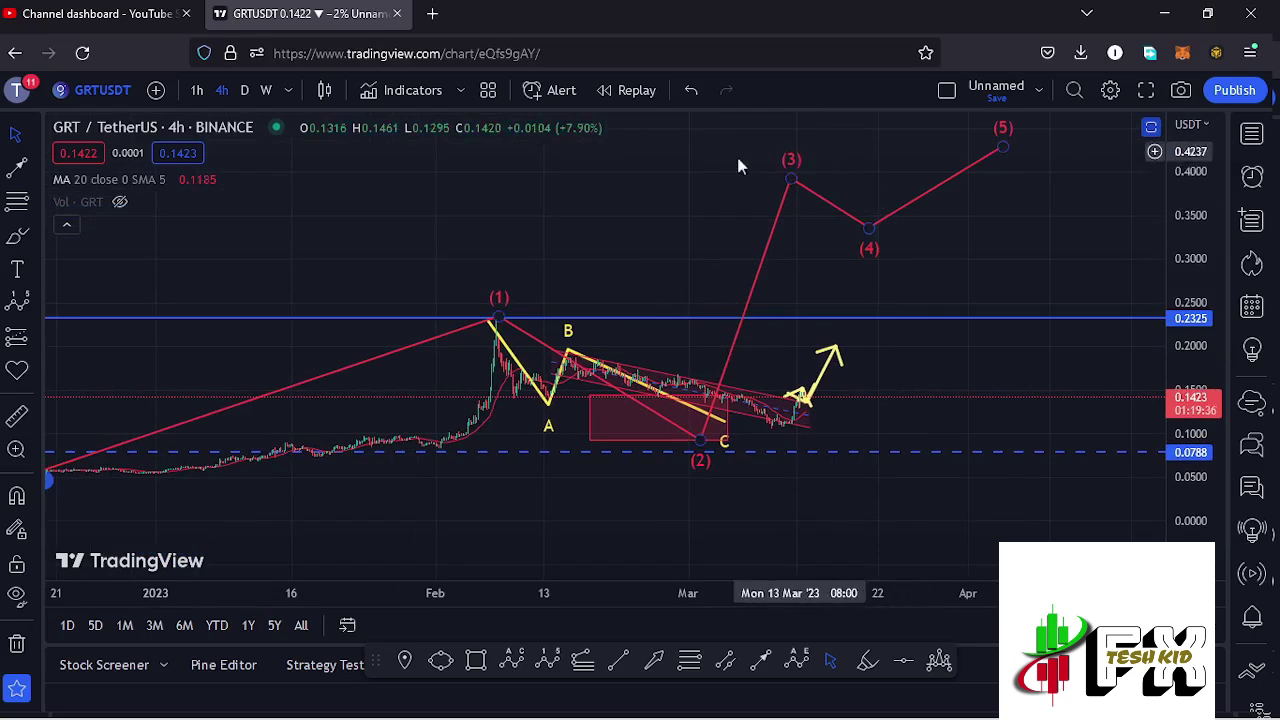
drag(838, 460, 1012, 463)
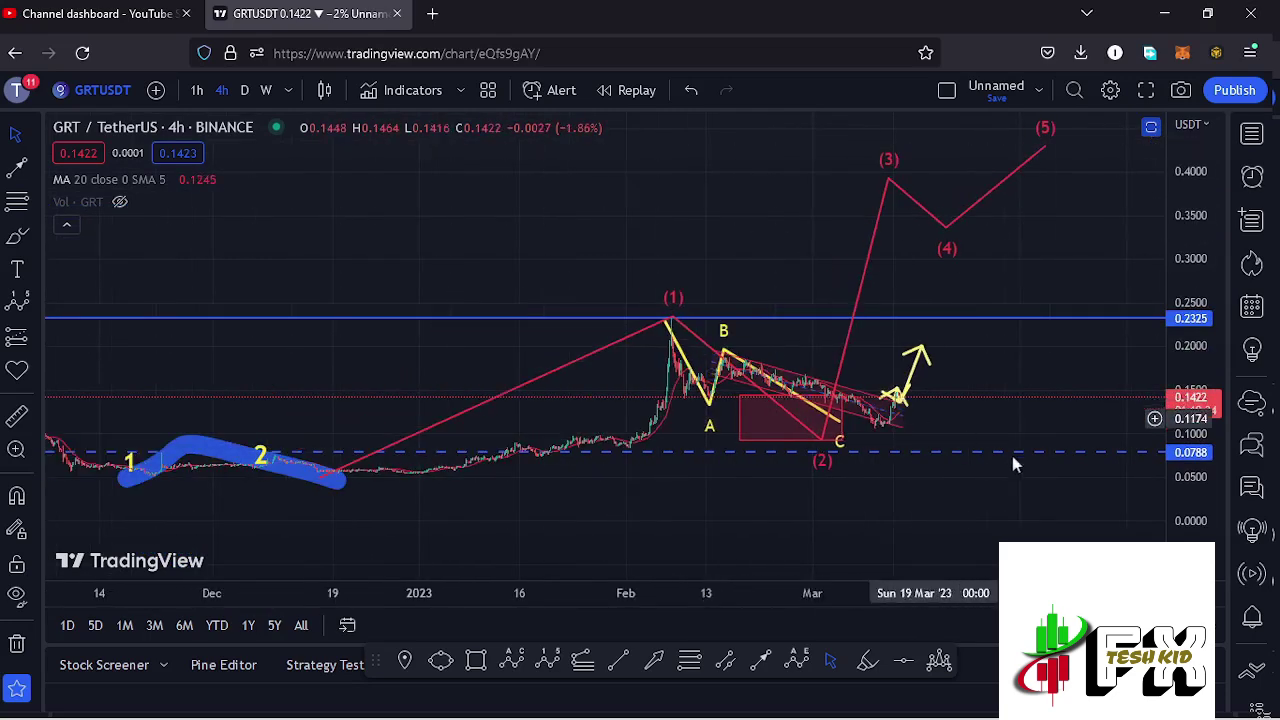
drag(957, 505, 911, 474)
- Draw a trend-based Fib extension from the December low through the (1) peak to the (2) low
click(584, 662)
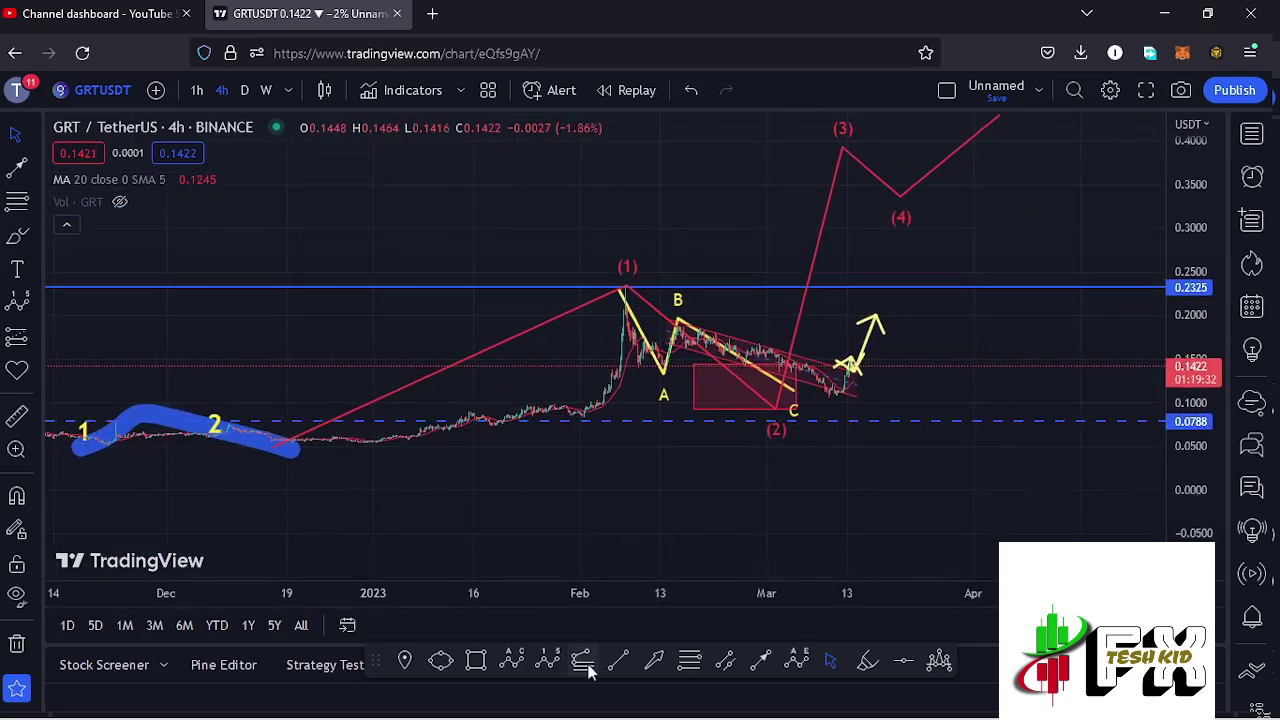
click(280, 448)
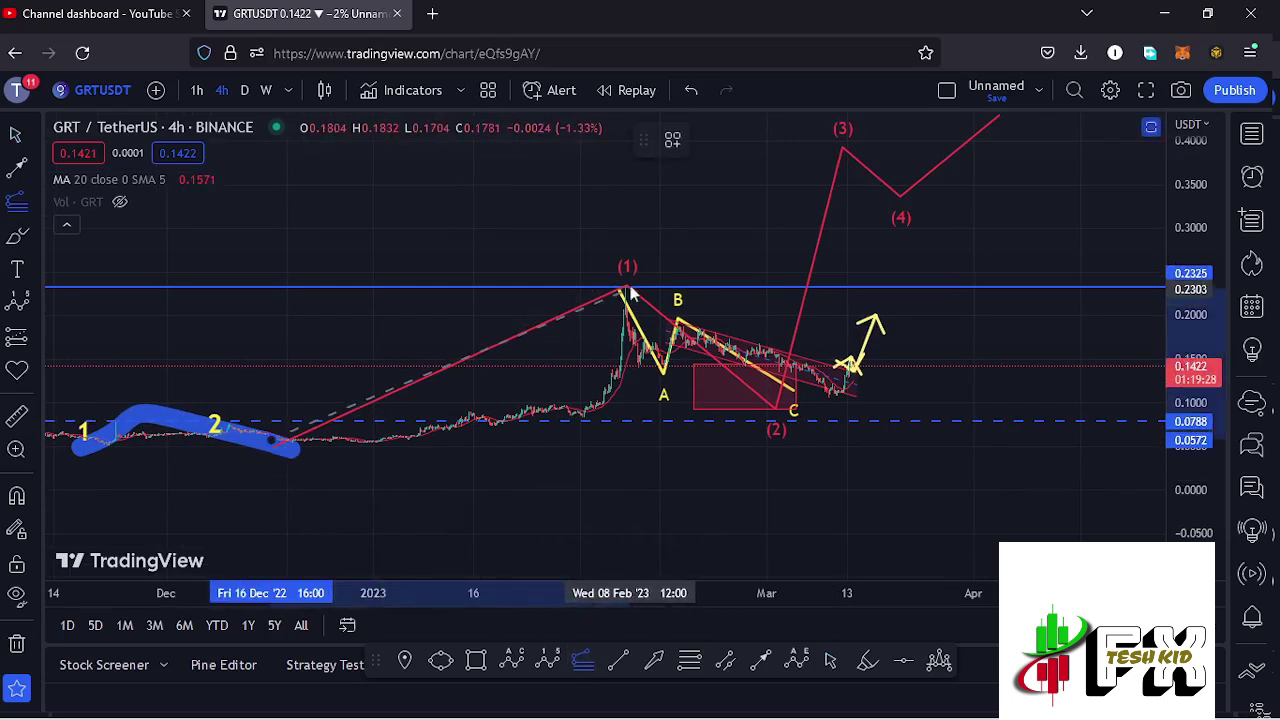
click(624, 292)
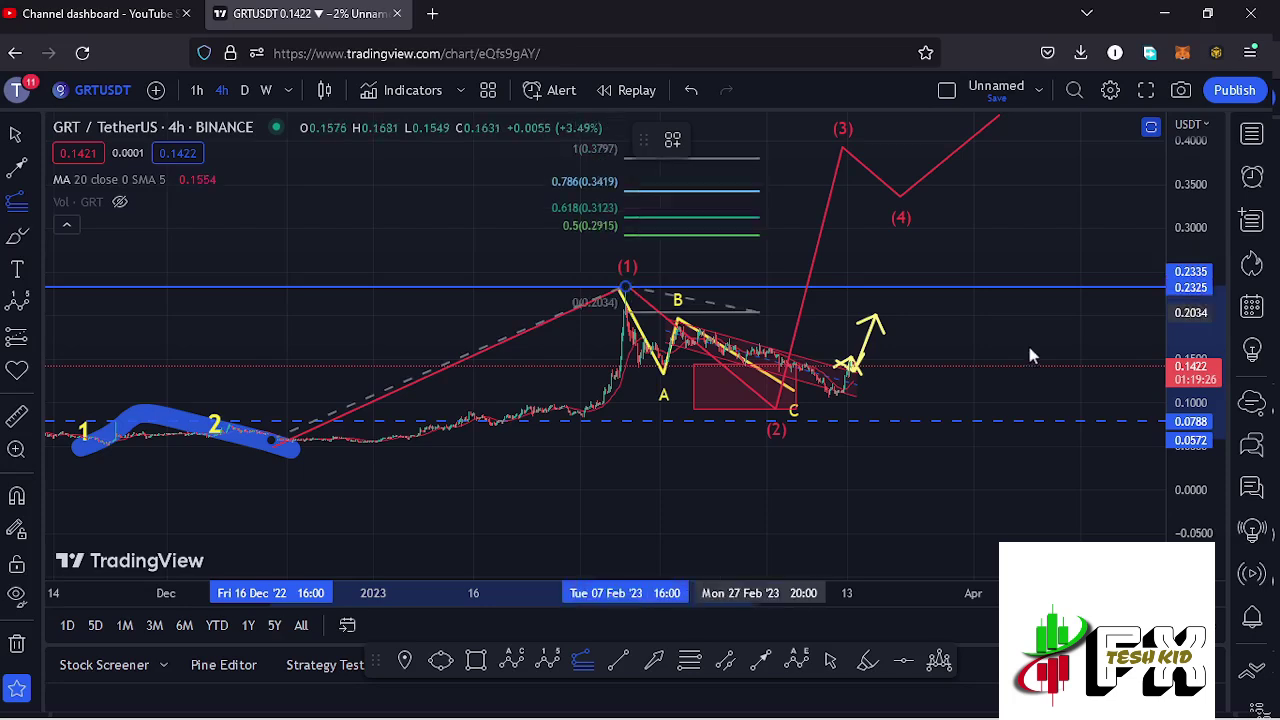
click(1089, 400)
drag(1124, 332, 1088, 375)
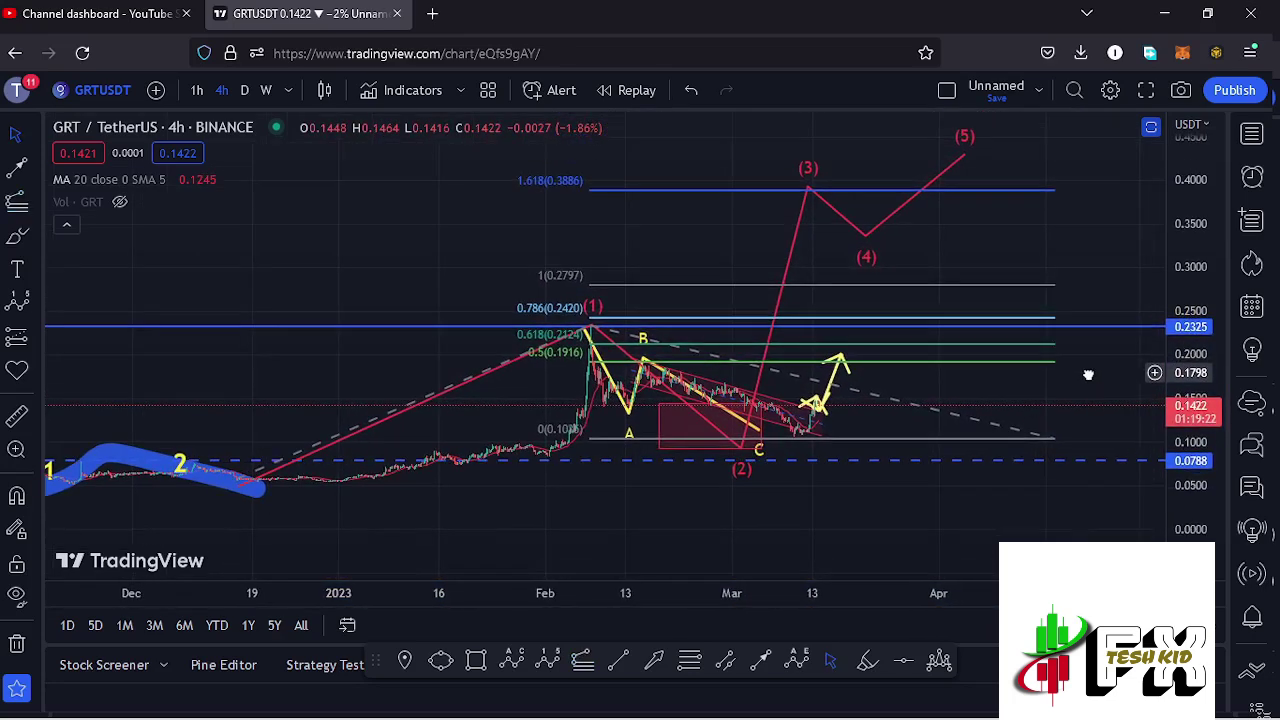
- Move wave (3) onto the 1.618 level, lower wave (4) to about 0.3055, and raise wave (5)
drag(812, 193, 854, 191)
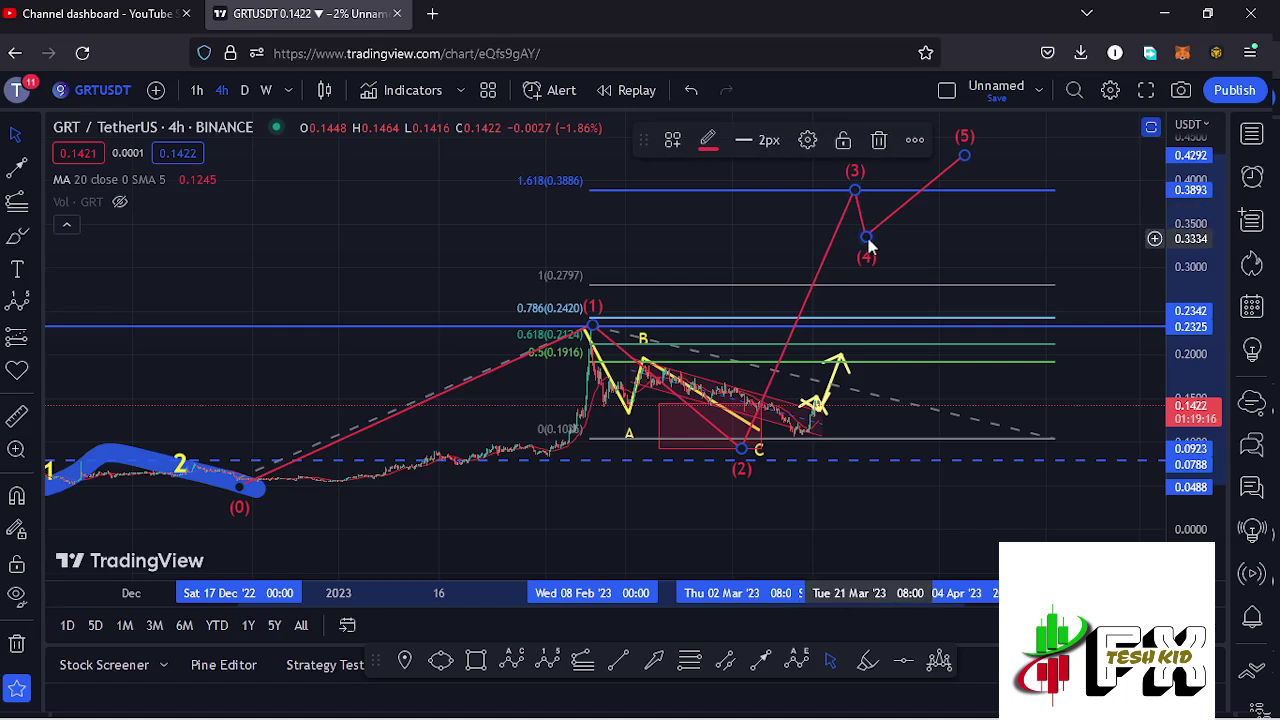
drag(870, 240, 931, 262)
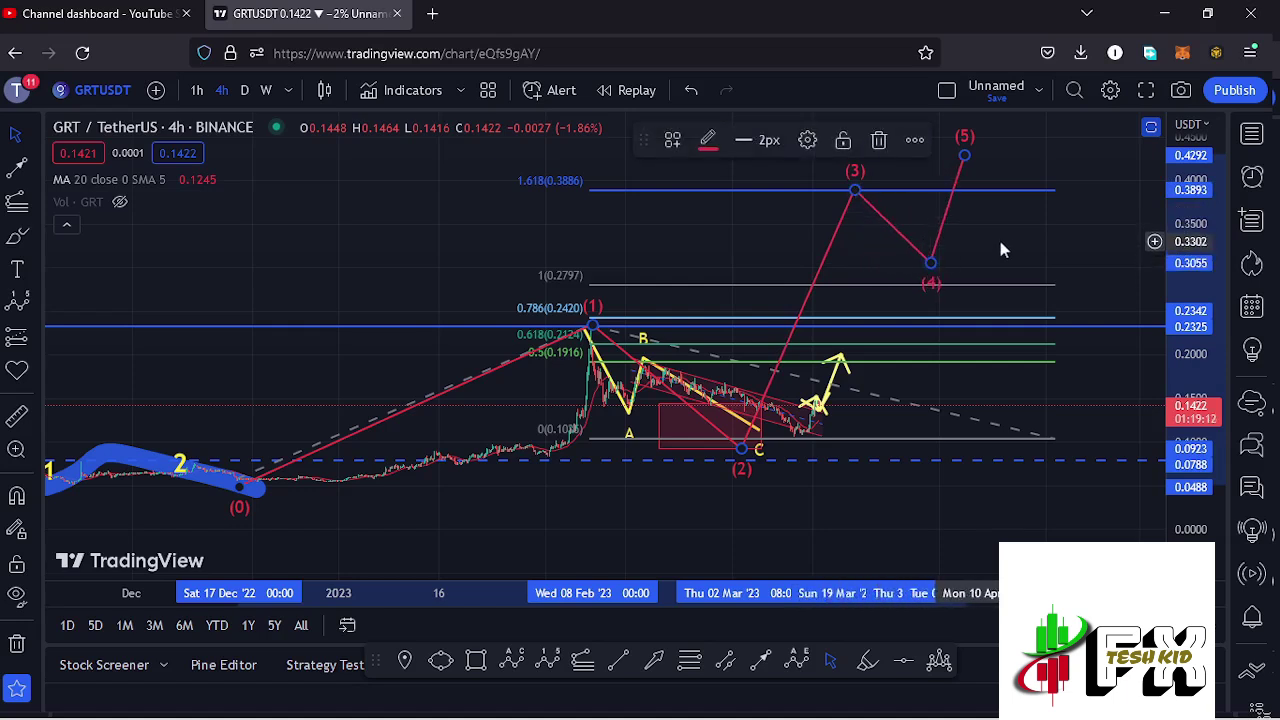
click(974, 251)
drag(974, 251, 911, 246)
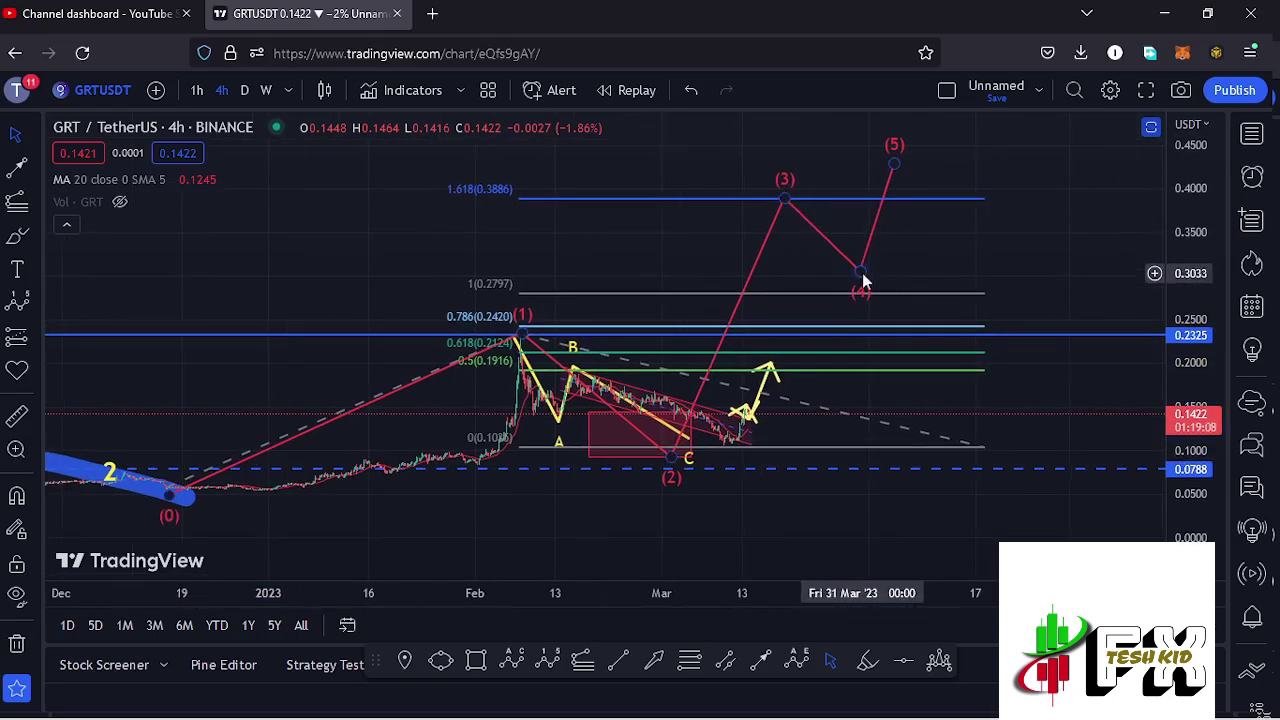
drag(894, 165, 924, 136)
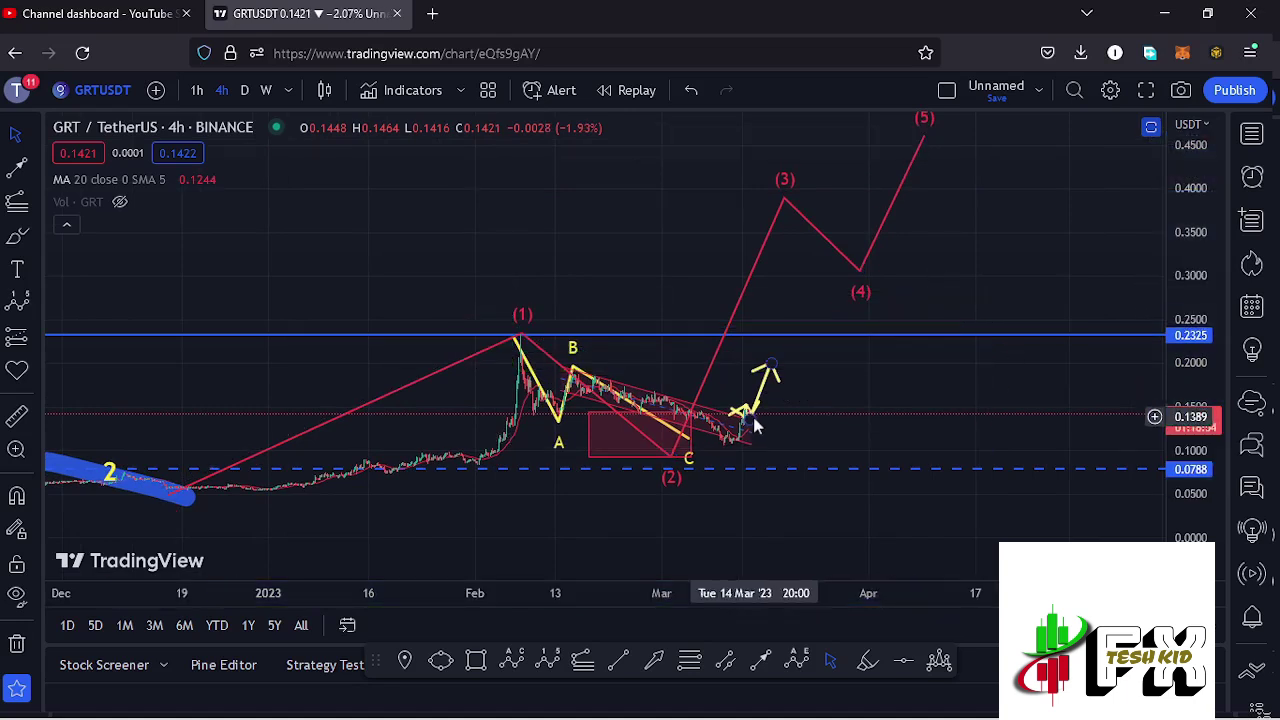
- Draw a yellow 1–5 impulse wave from the C low, topping near 0.3968
click(669, 457)
click(658, 323)
click(700, 363)
click(700, 265)
click(731, 287)
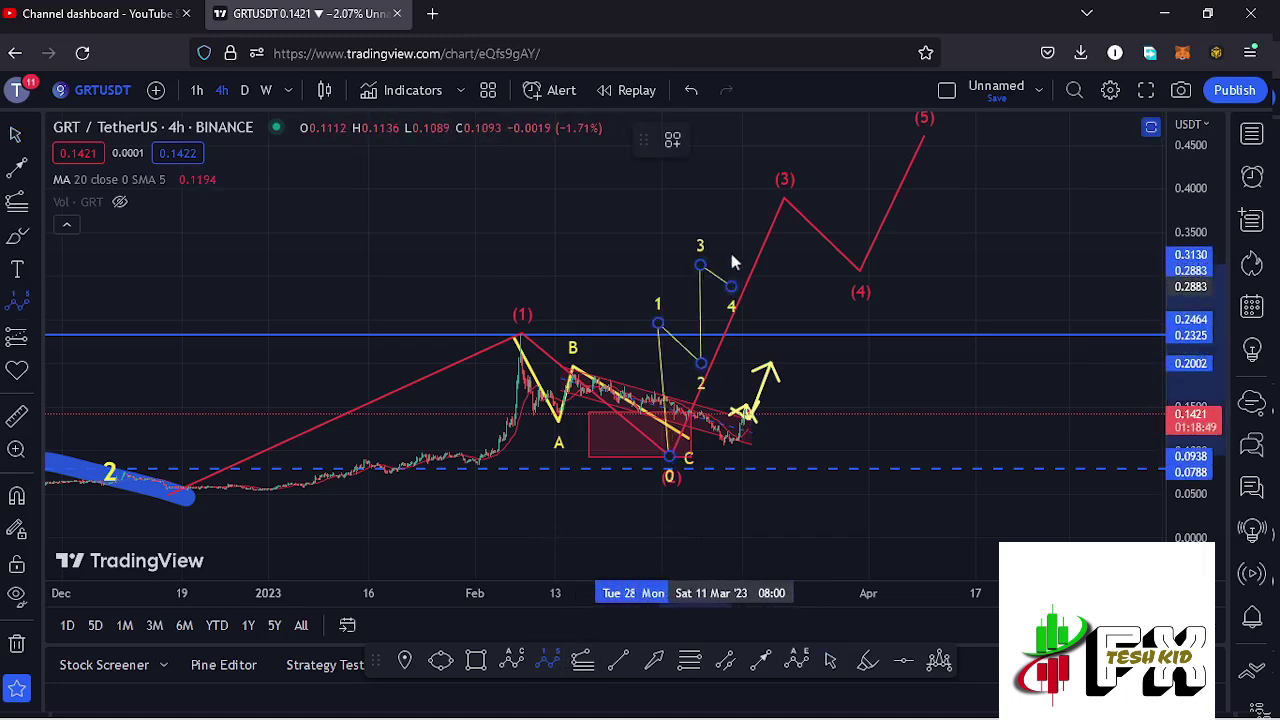
click(748, 192)
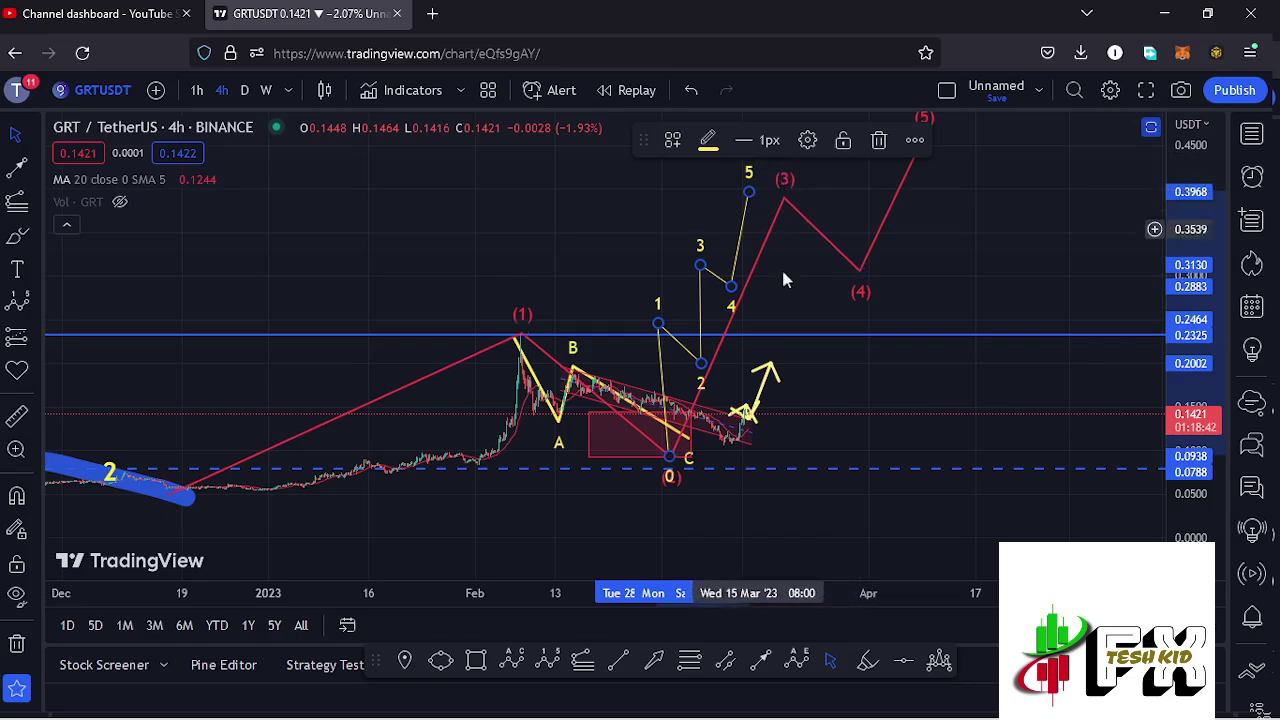
drag(787, 307, 855, 375)
scroll(855, 375, up, 5)
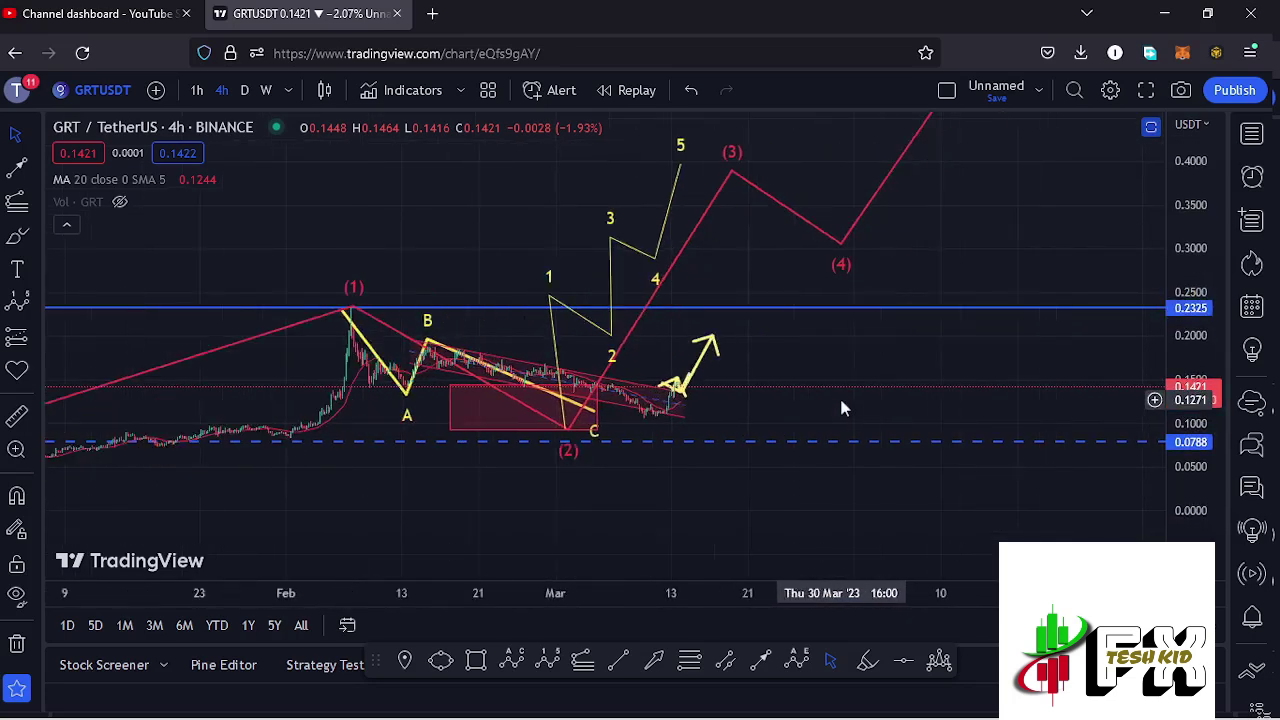
scroll(700, 397, left, 5)
drag(1200, 337, 1060, 265)
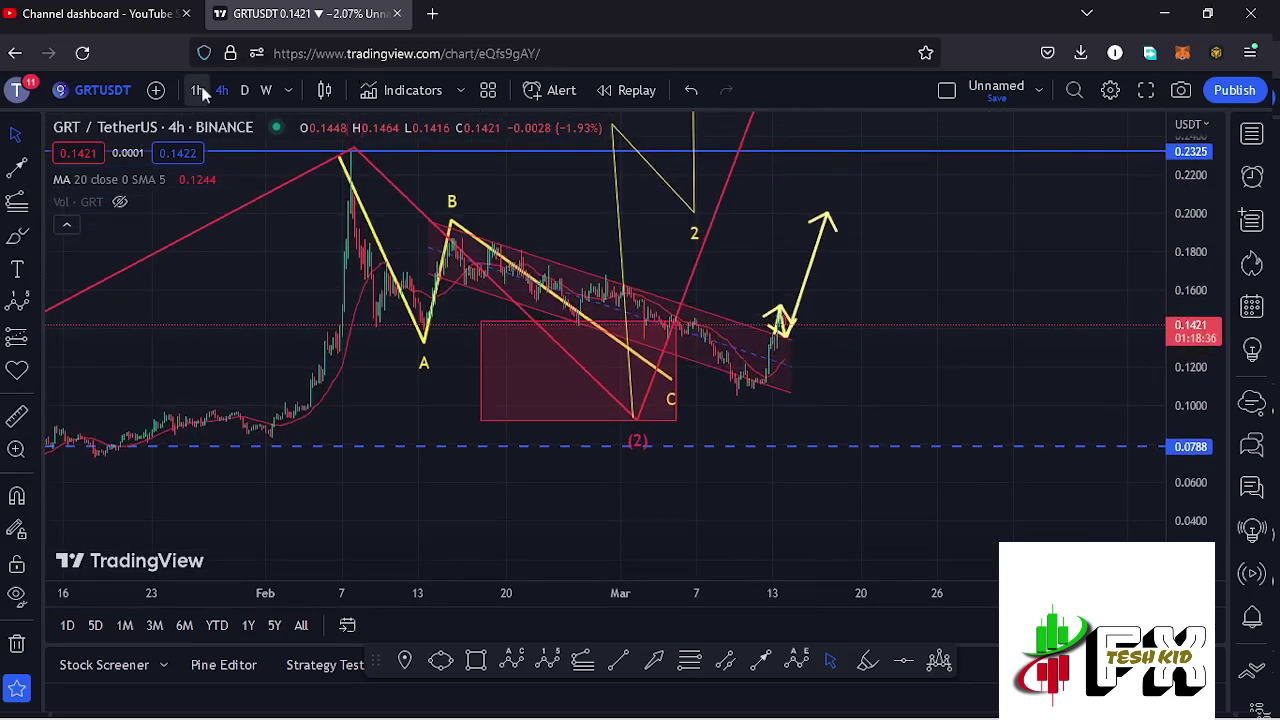
- Switch to the 1h timeframe and zoom in on the most recent bars
click(198, 90)
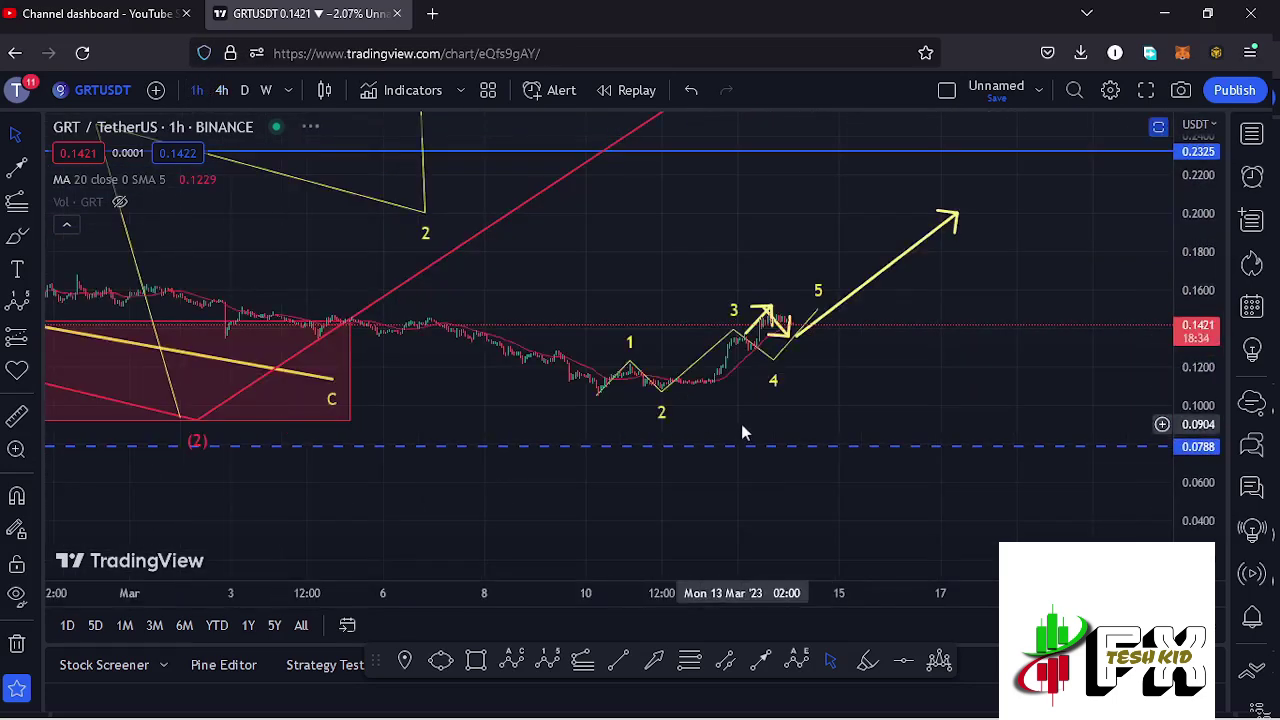
drag(742, 422, 751, 407)
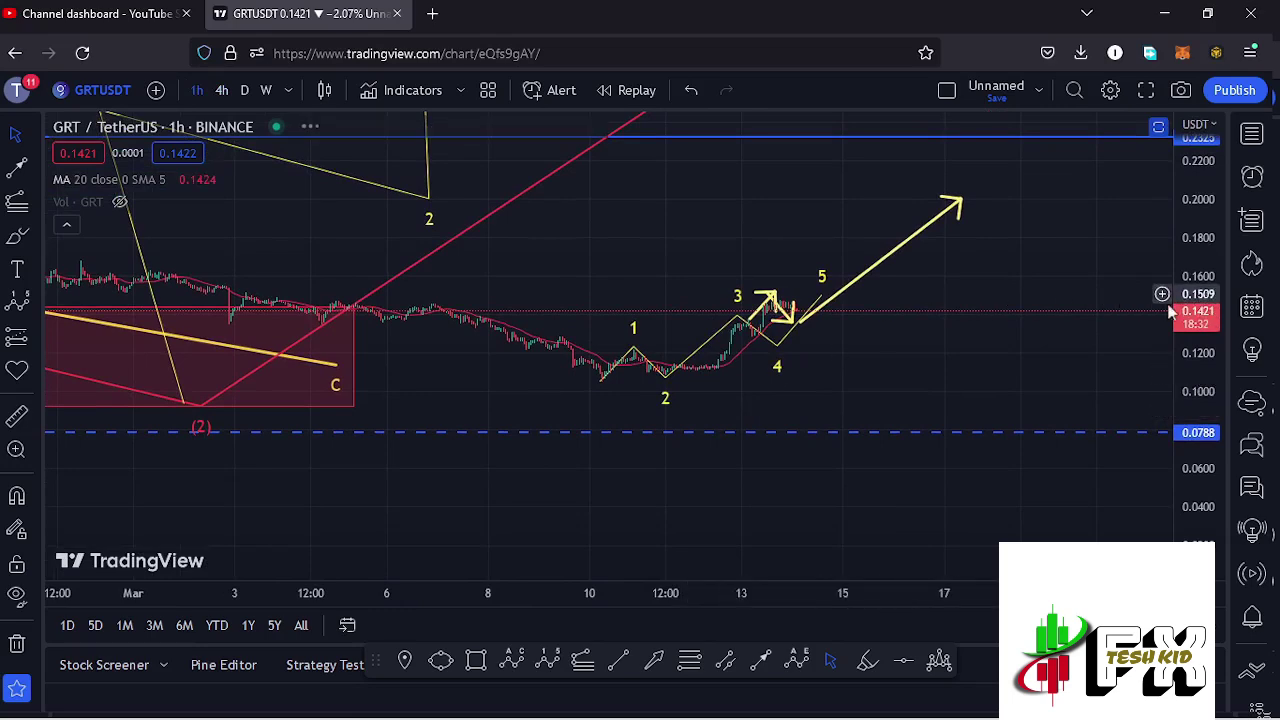
drag(1203, 370, 939, 453)
scroll(742, 454, up, 5)
drag(557, 443, 908, 457)
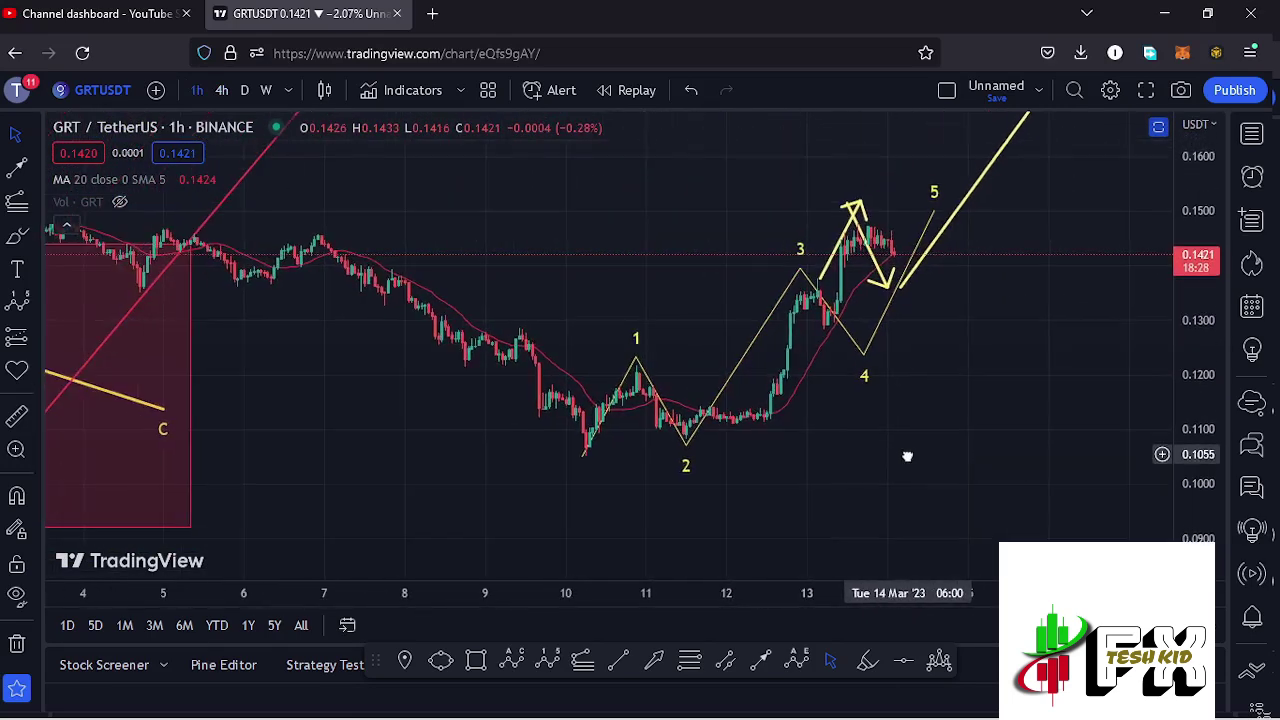
- Inspect the yellow 1–5 count, with wave 4 near 0.1236 and wave 5 at 0.1500
click(590, 455)
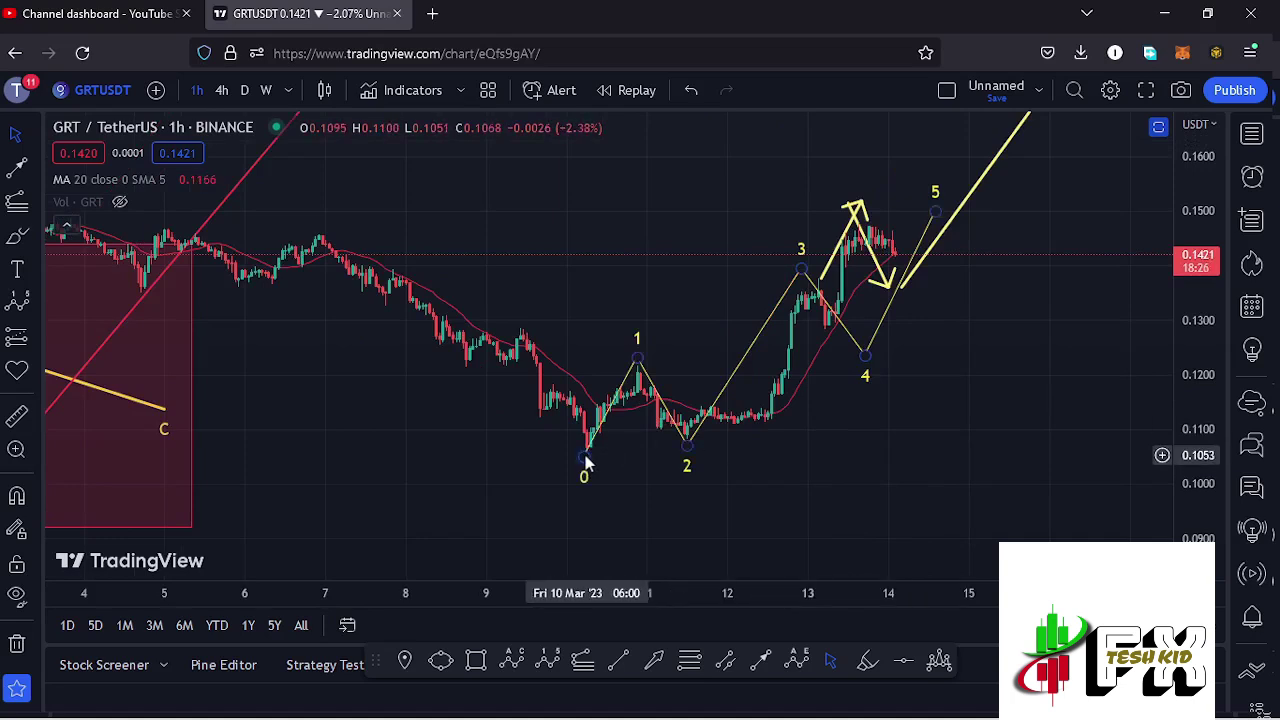
click(585, 460)
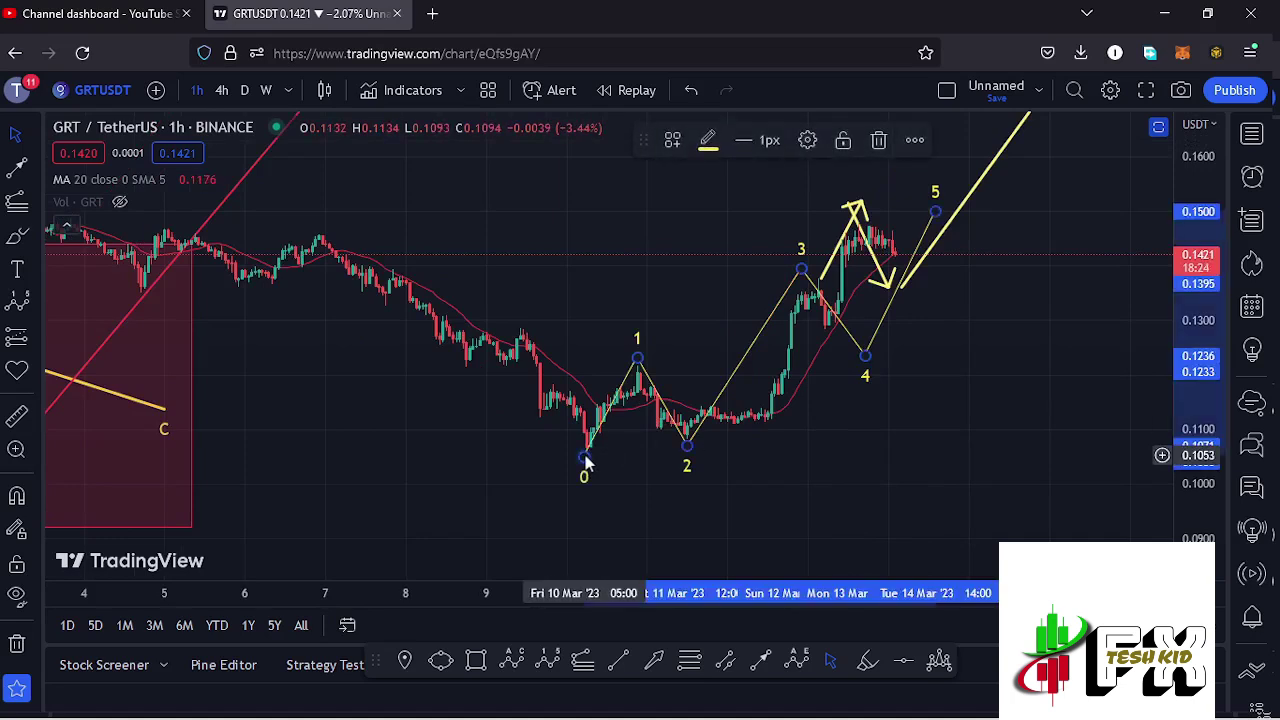
scroll(737, 484, up, 2)
click(754, 482)
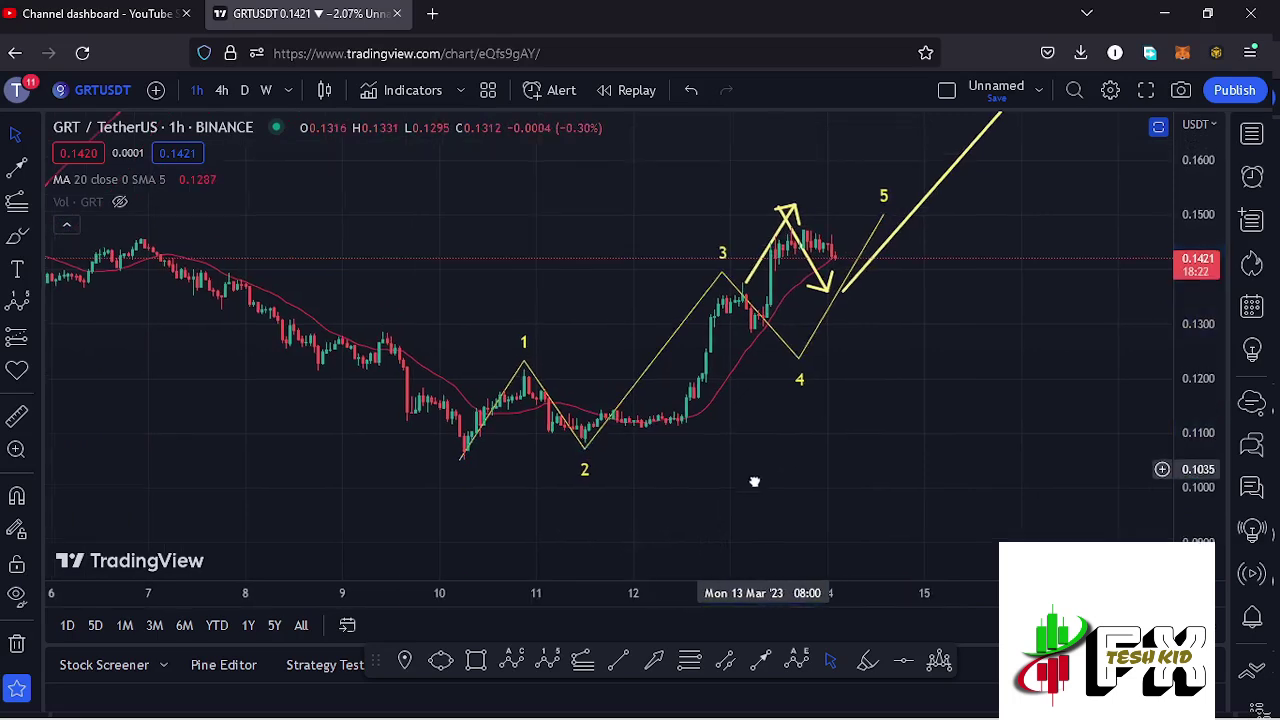
drag(754, 482, 741, 503)
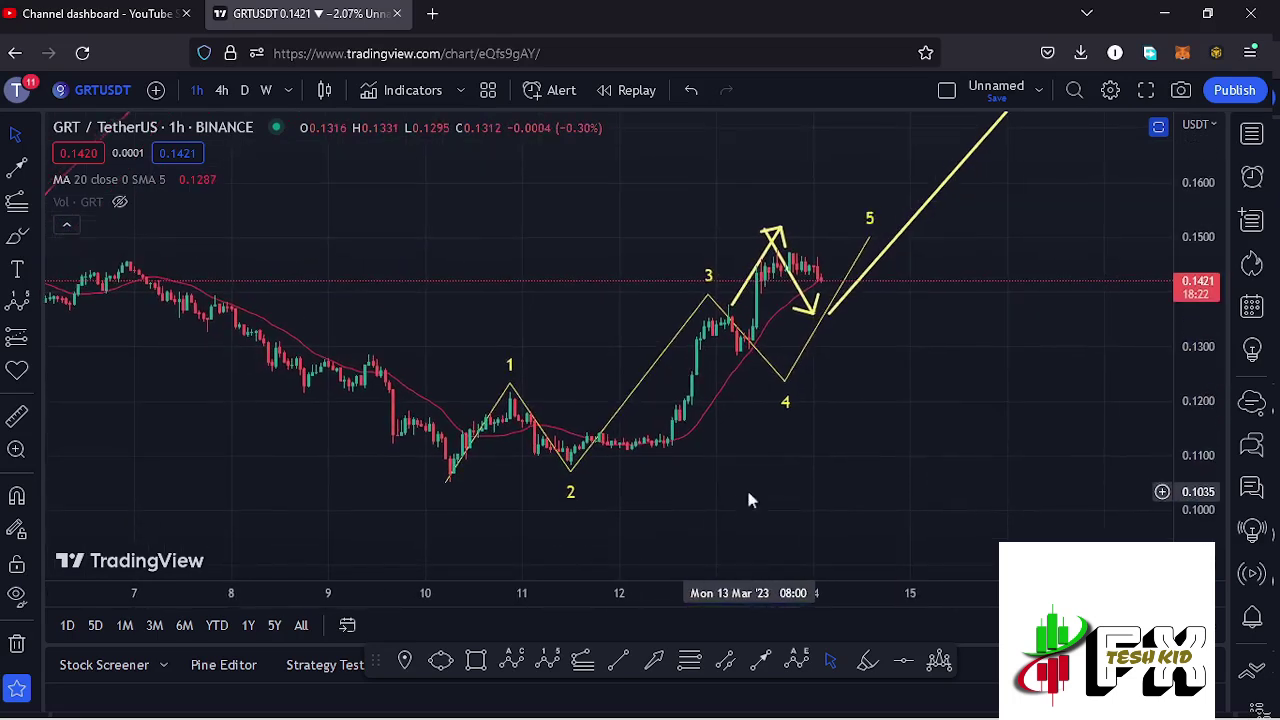
click(19, 418)
- Measure the roughly 40% rise from wave 0 to 3 and delete the yellow arrow near wave 3
click(449, 485)
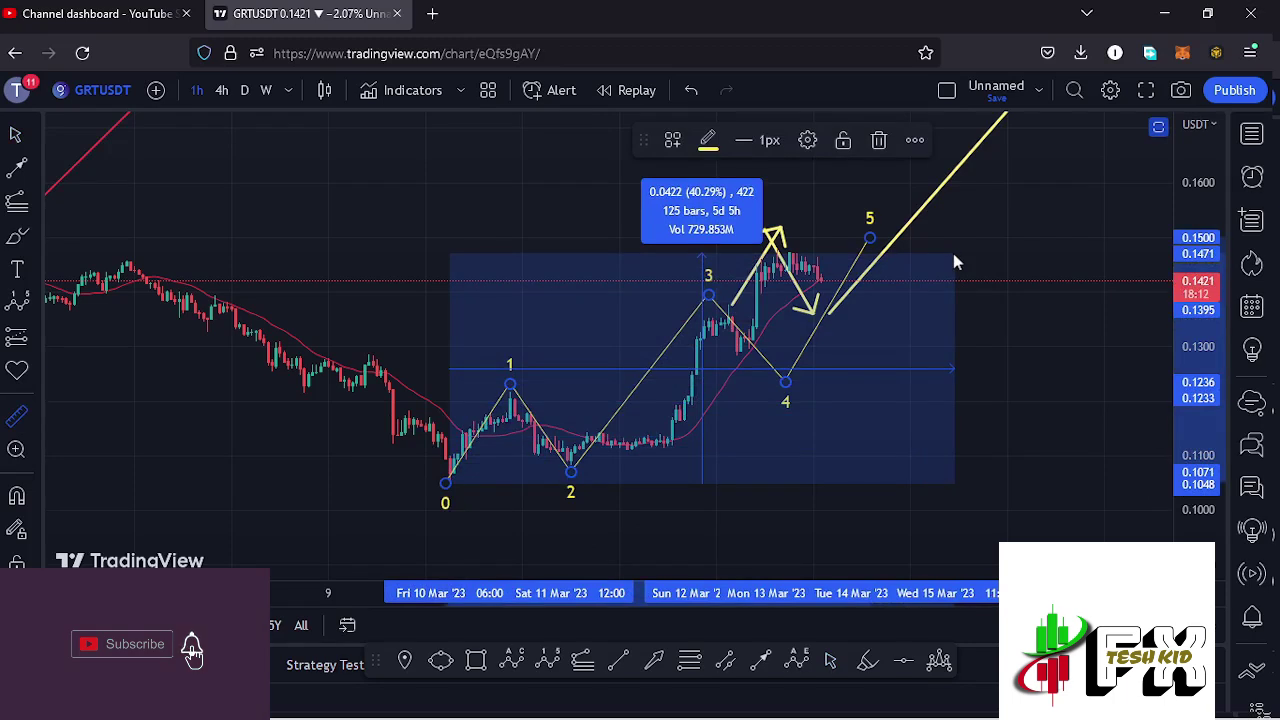
click(954, 256)
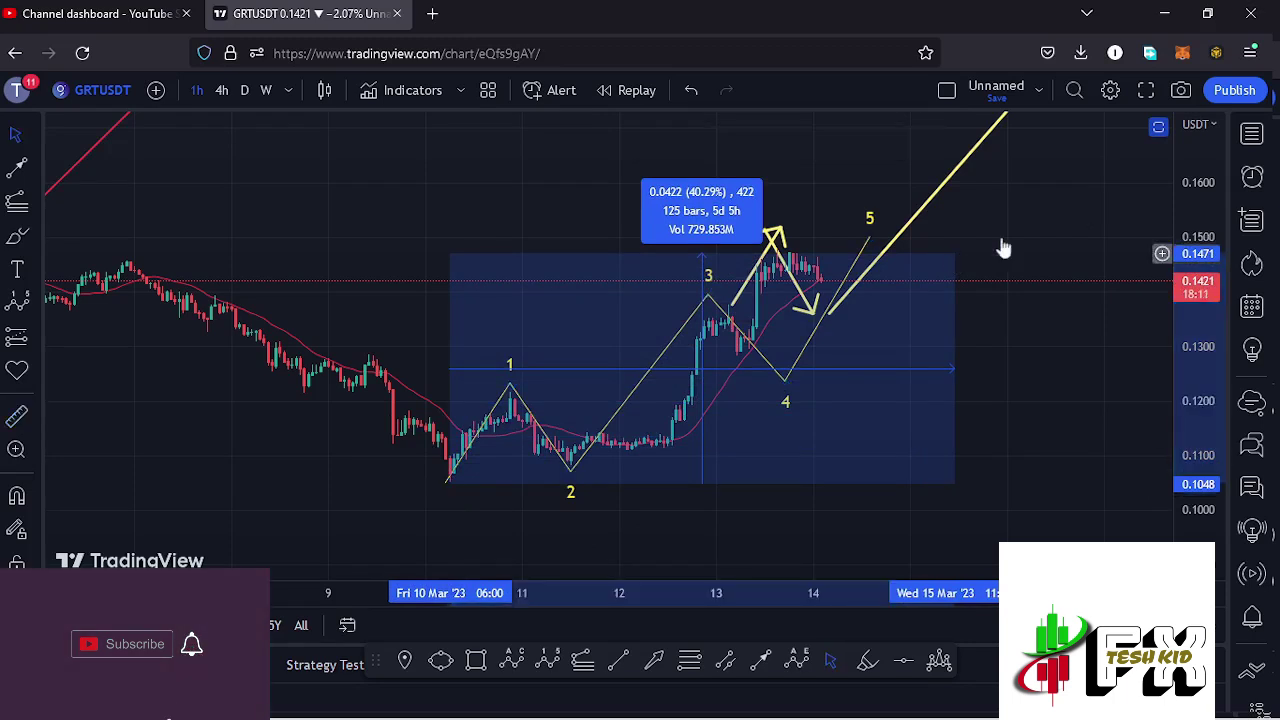
click(1065, 204)
drag(780, 236, 768, 234)
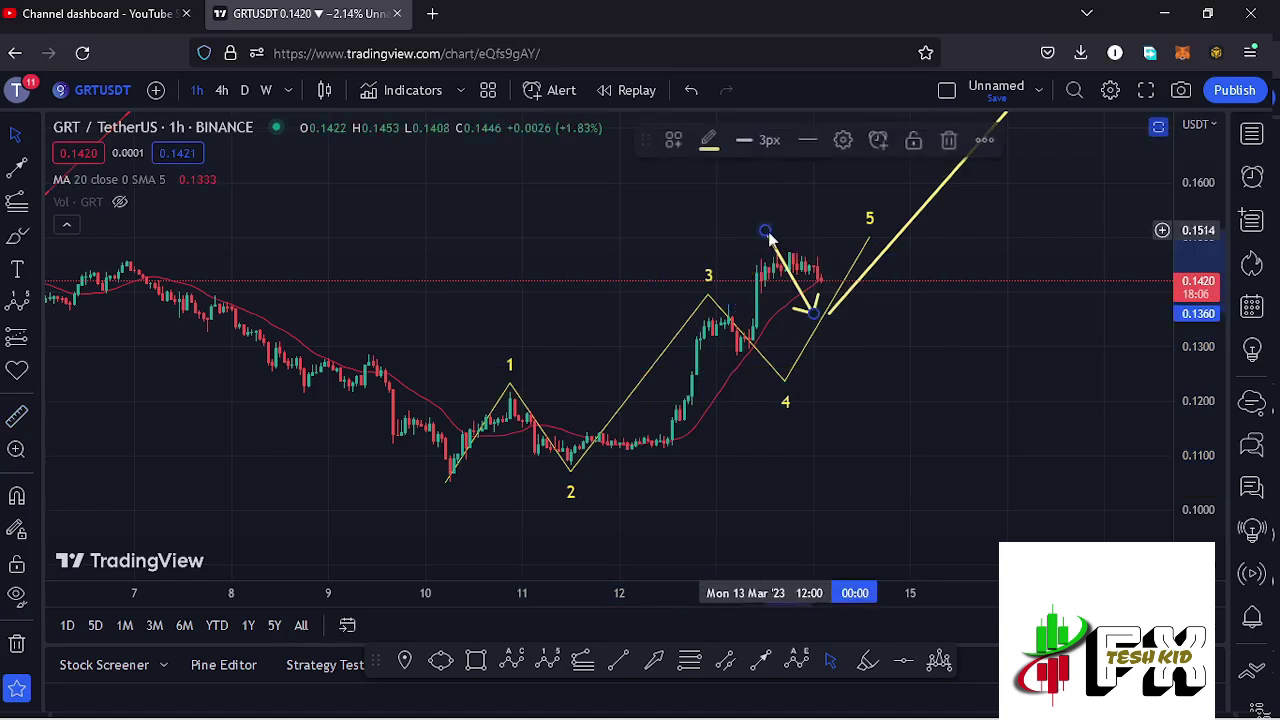
click(950, 139)
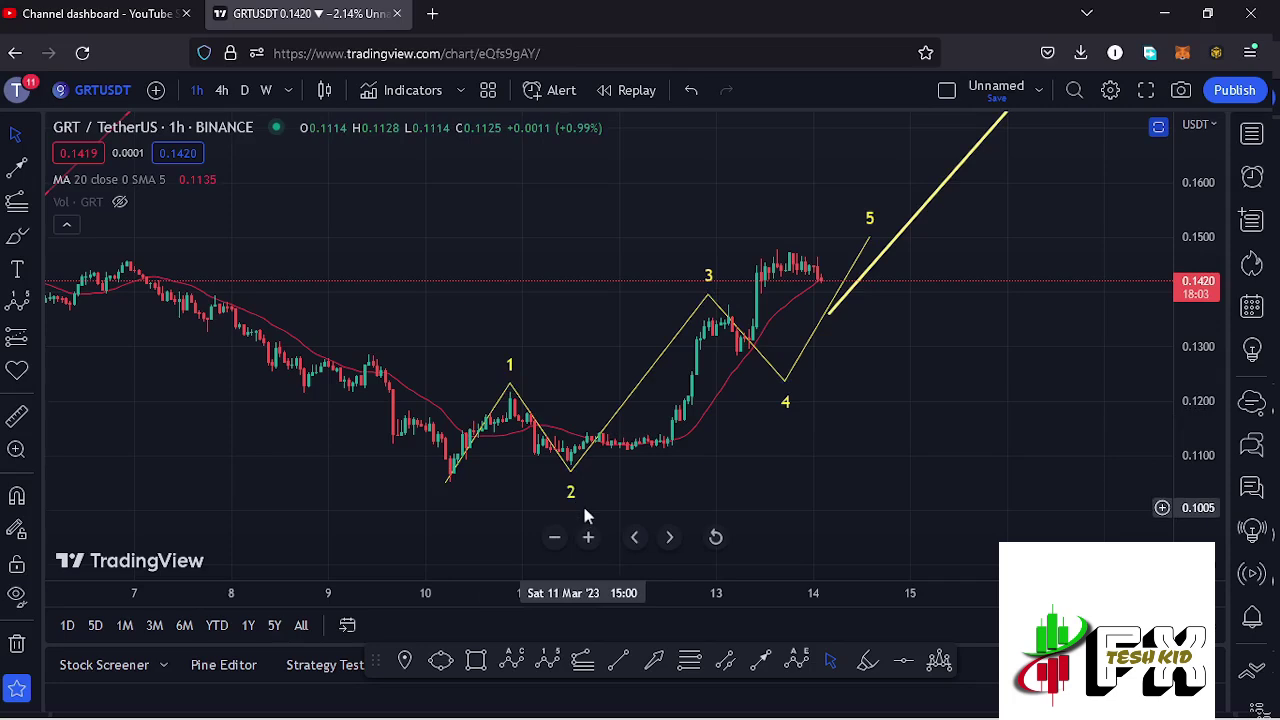
- Move wave 4 to about 0.1337 and wave 5 to about 0.1593, then delete the thick yellow arrow
drag(785, 378, 850, 368)
drag(709, 295, 822, 225)
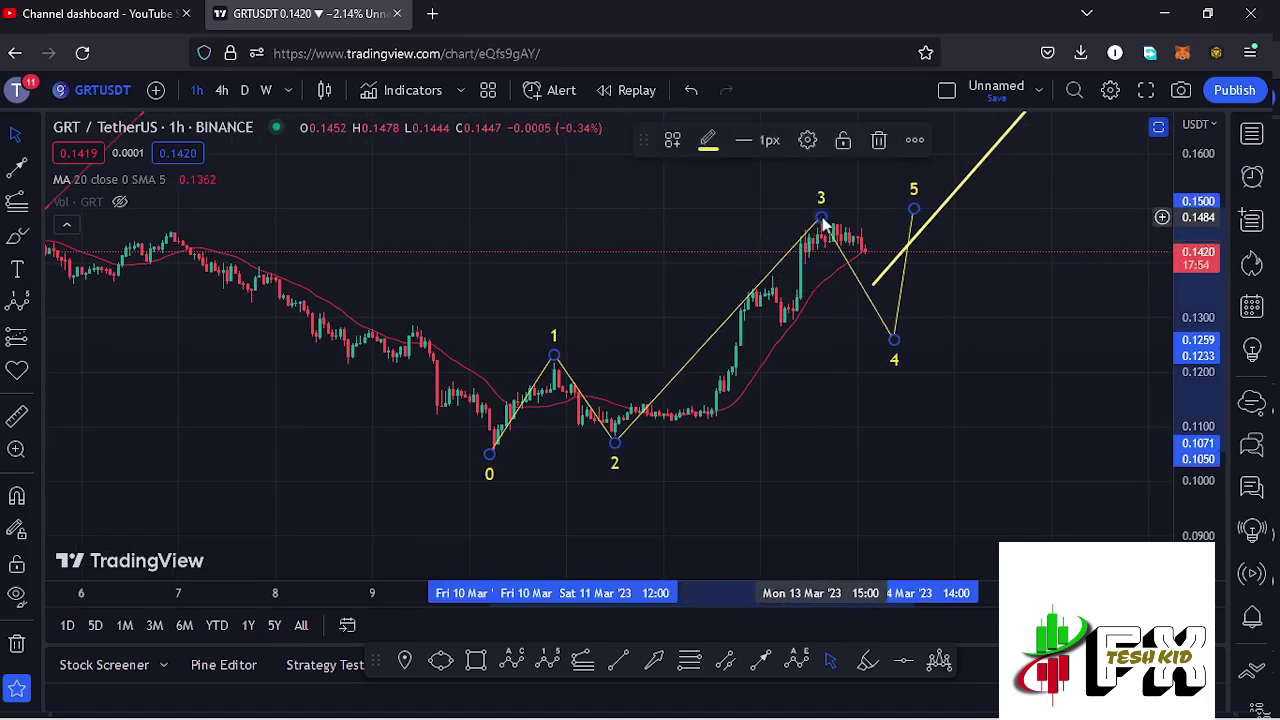
mouse_move(880, 191)
mouse_down()
mouse_move(810, 203)
mouse_move(720, 300)
mouse_up()
click(723, 383)
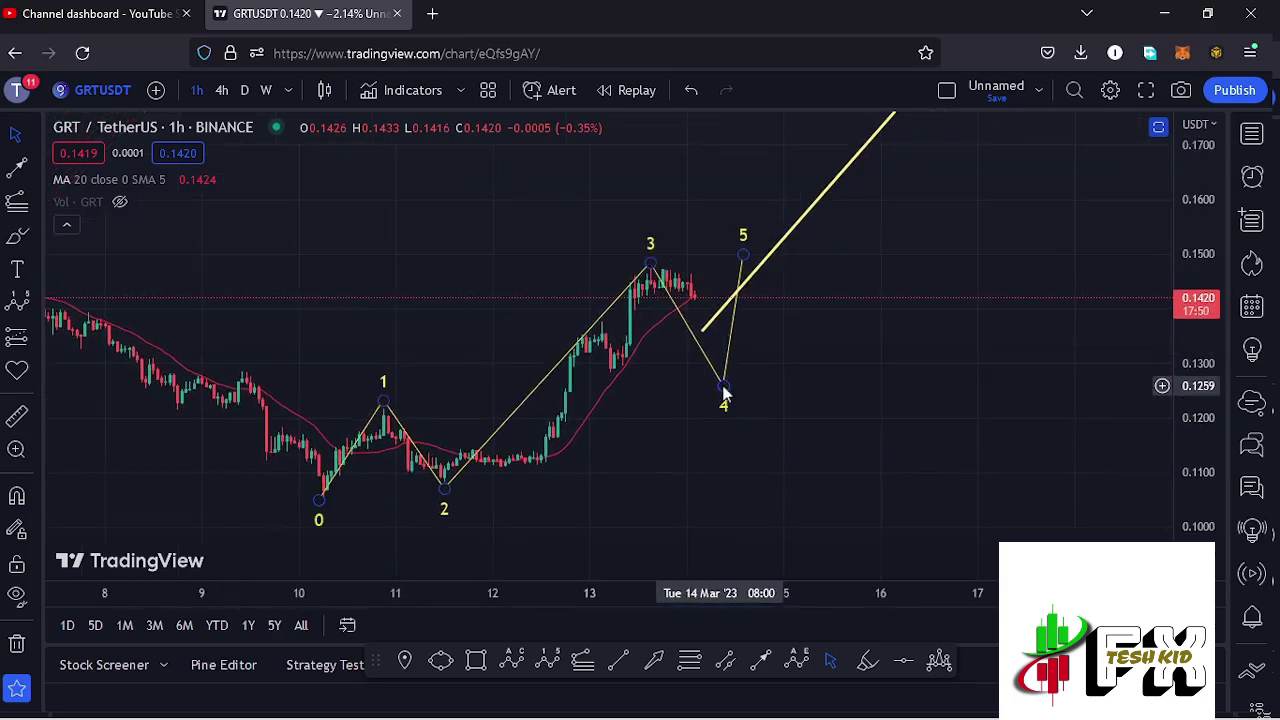
drag(723, 383, 718, 344)
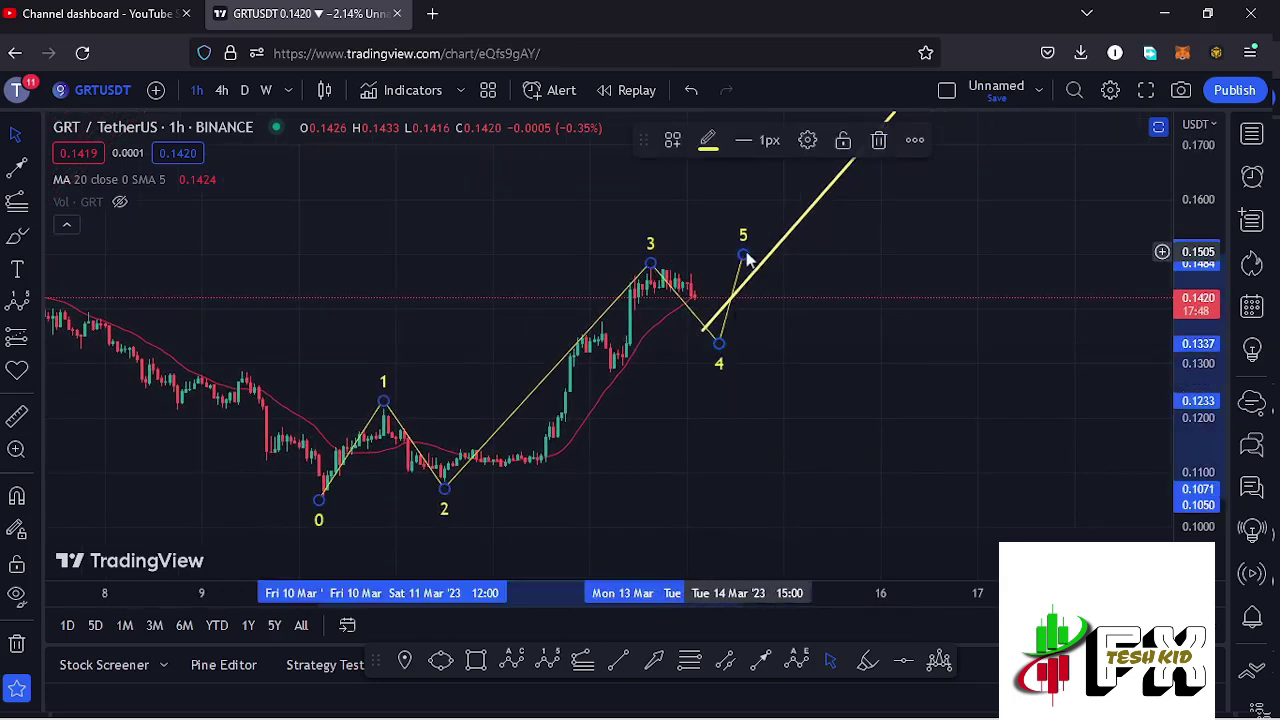
drag(743, 255, 852, 206)
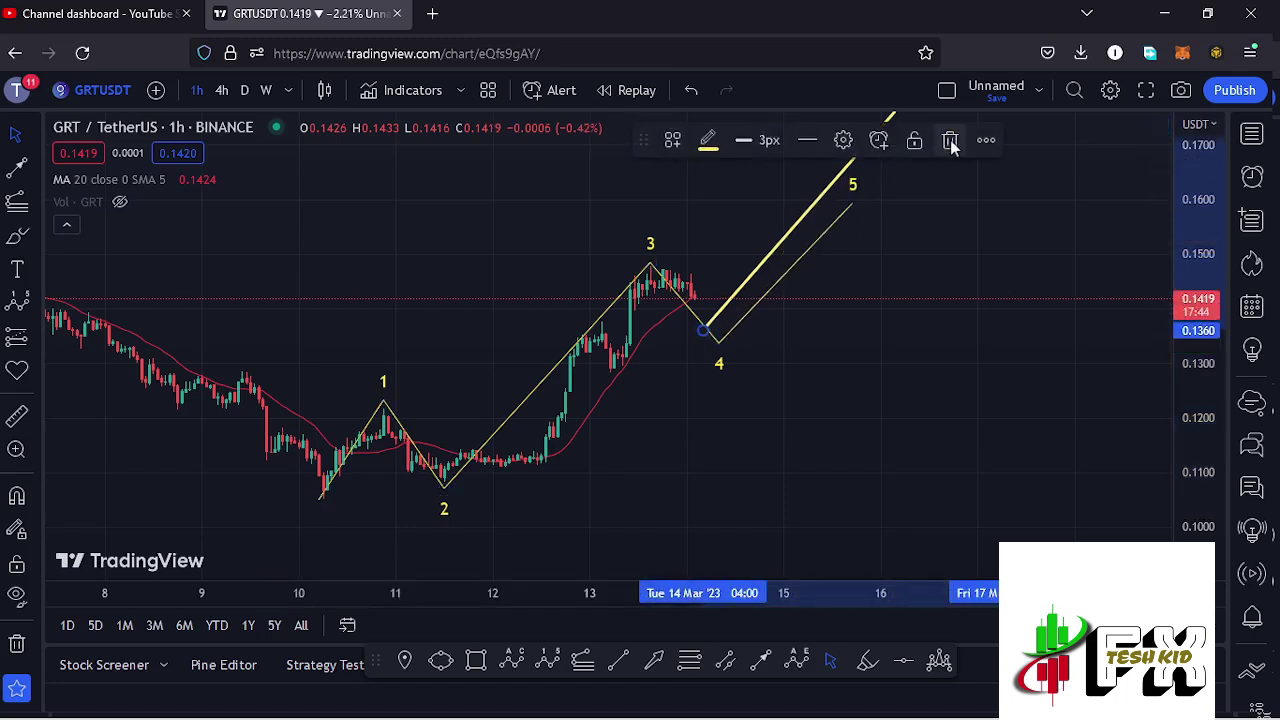
click(950, 140)
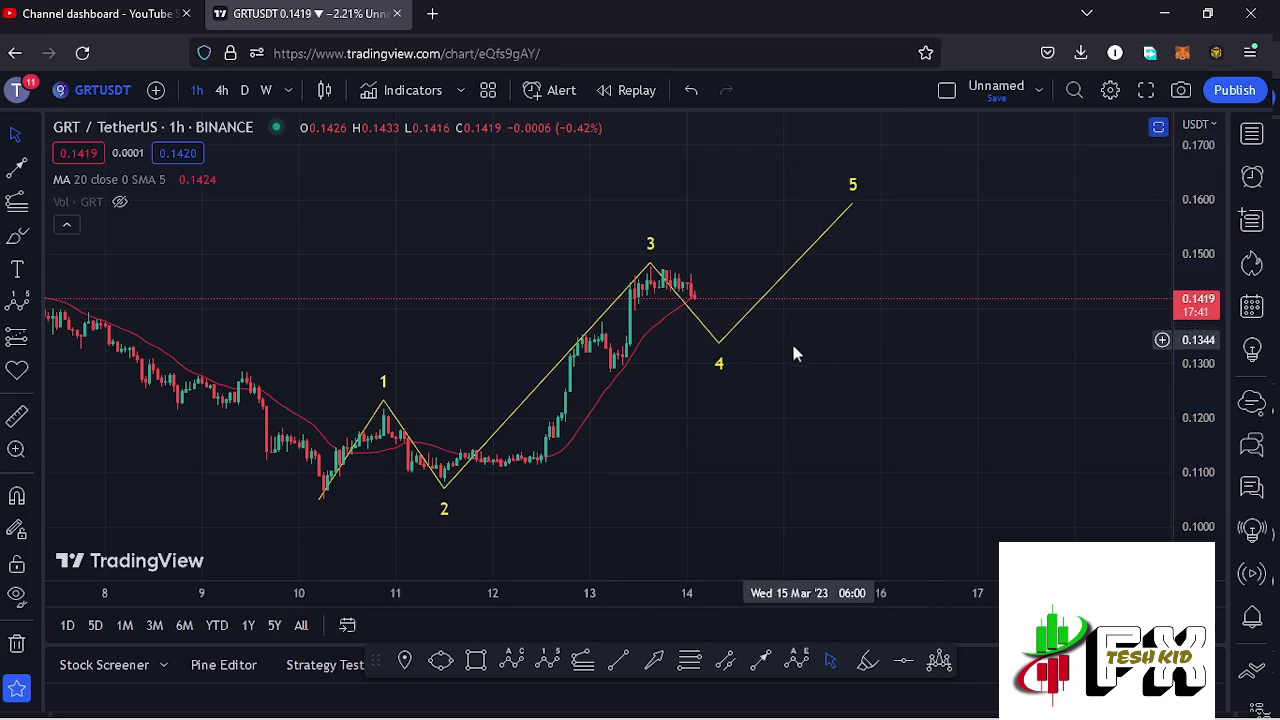
click(699, 670)
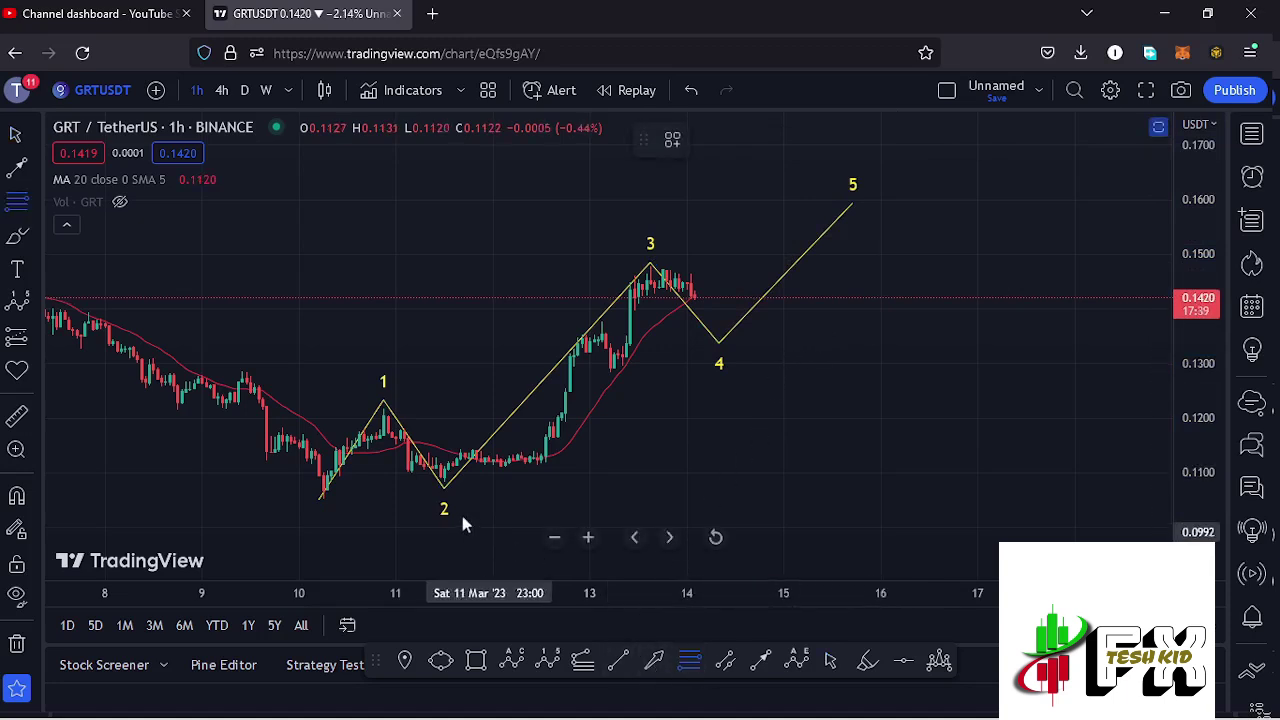
- Draw a Fib retracement from the wave-2 low to the wave-3 high, then a blue box between 0.382 and 0.5
click(445, 487)
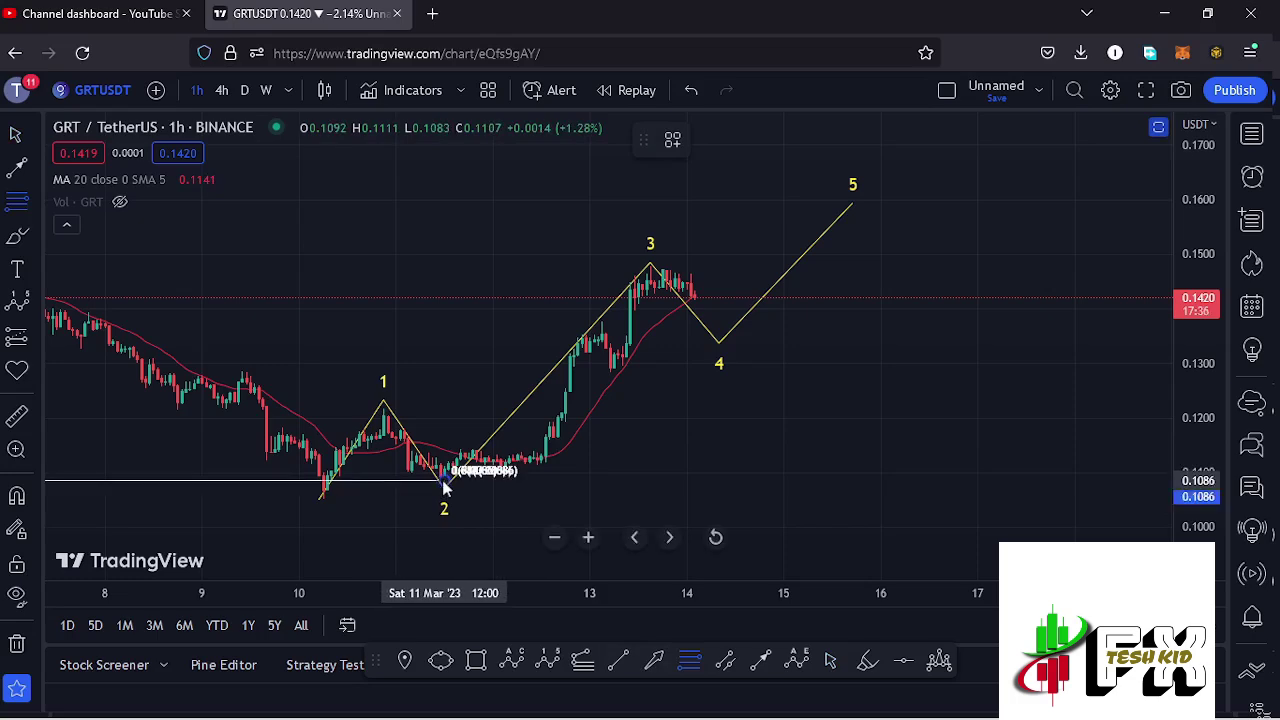
click(922, 265)
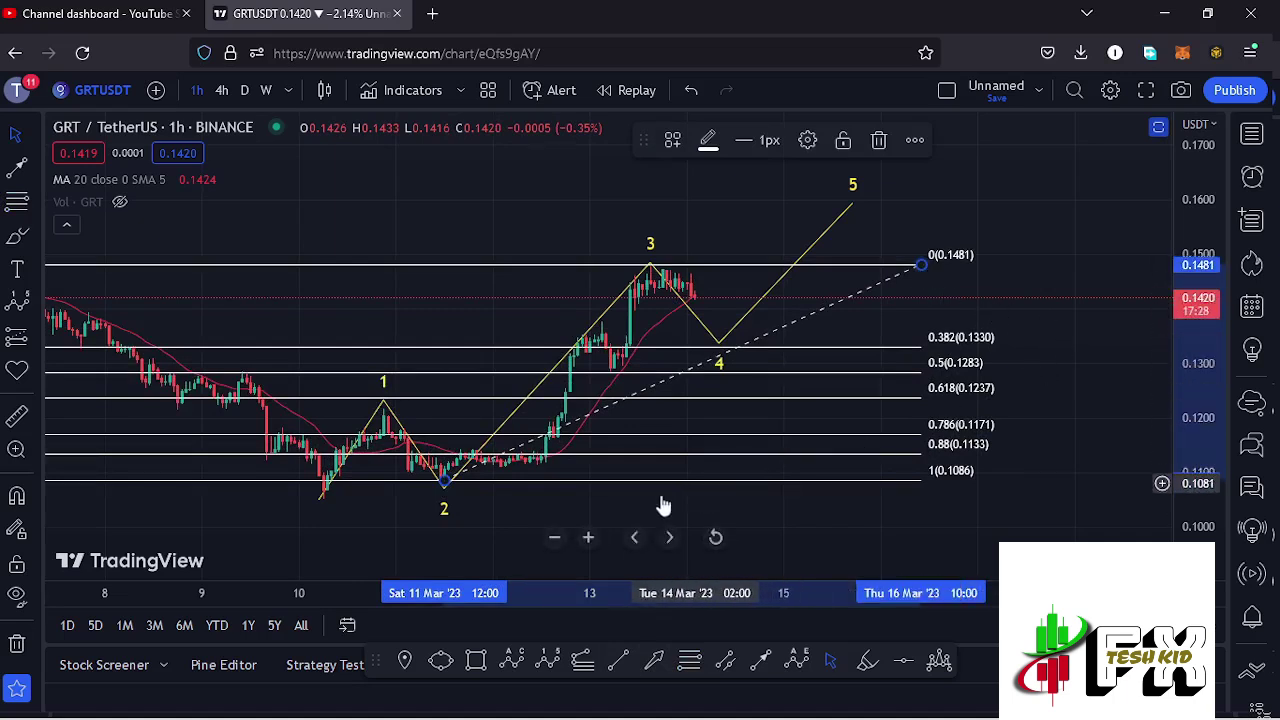
click(476, 660)
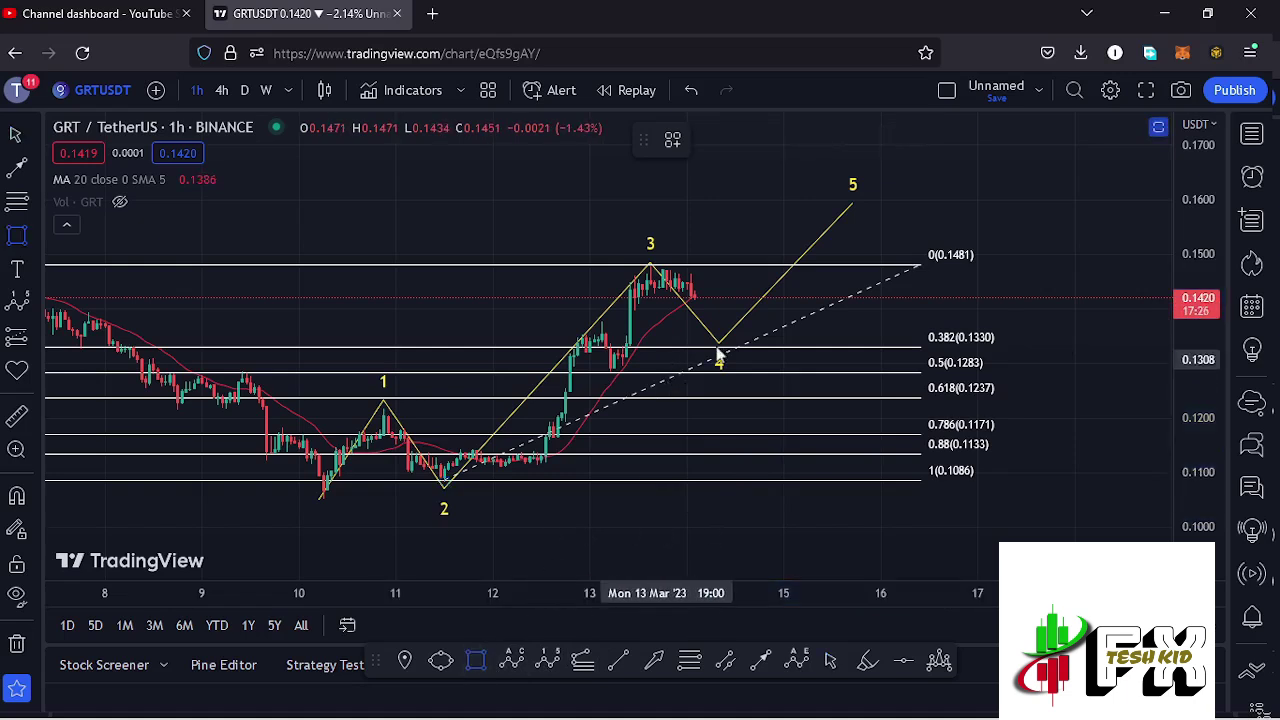
drag(714, 347, 755, 377)
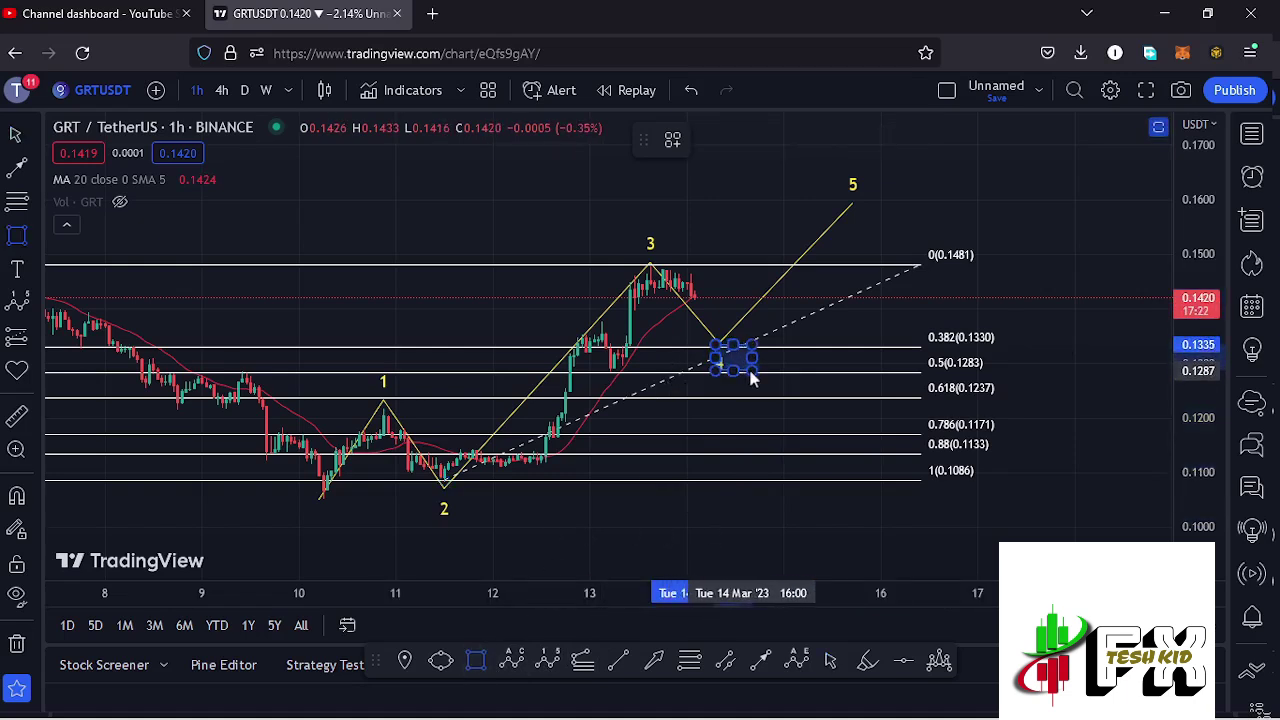
mouse_move(755, 377)
mouse_down()
mouse_move(762, 369)
mouse_move(738, 352)
mouse_move(738, 366)
mouse_up()
- Delete the Fibonacci retracement drawing, leaving the wave-4 target box
click(727, 357)
click(920, 265)
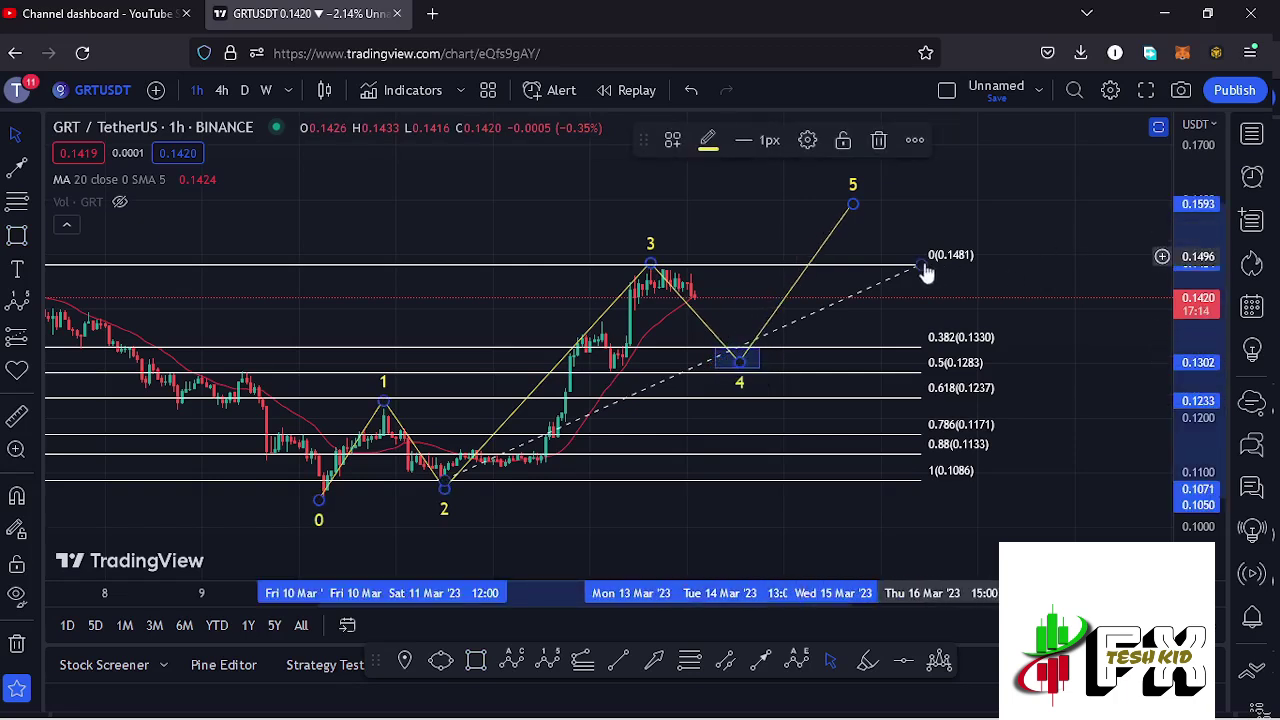
click(882, 145)
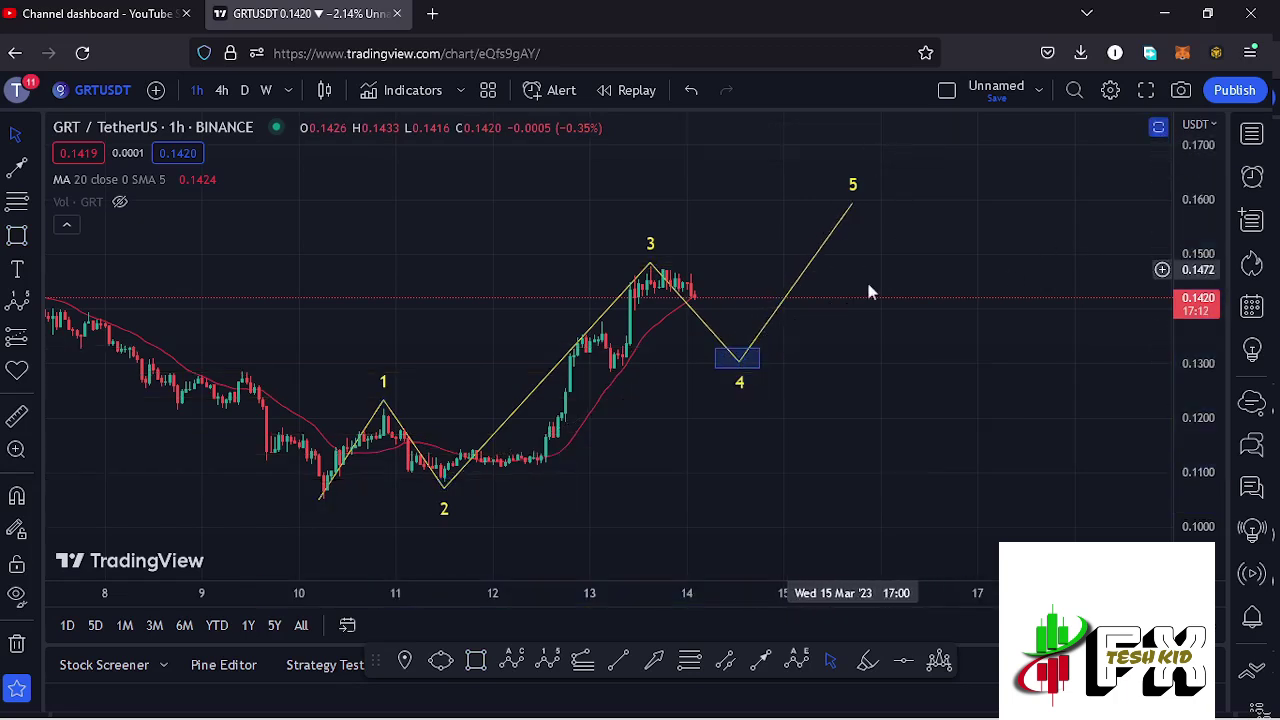
drag(946, 306, 890, 331)
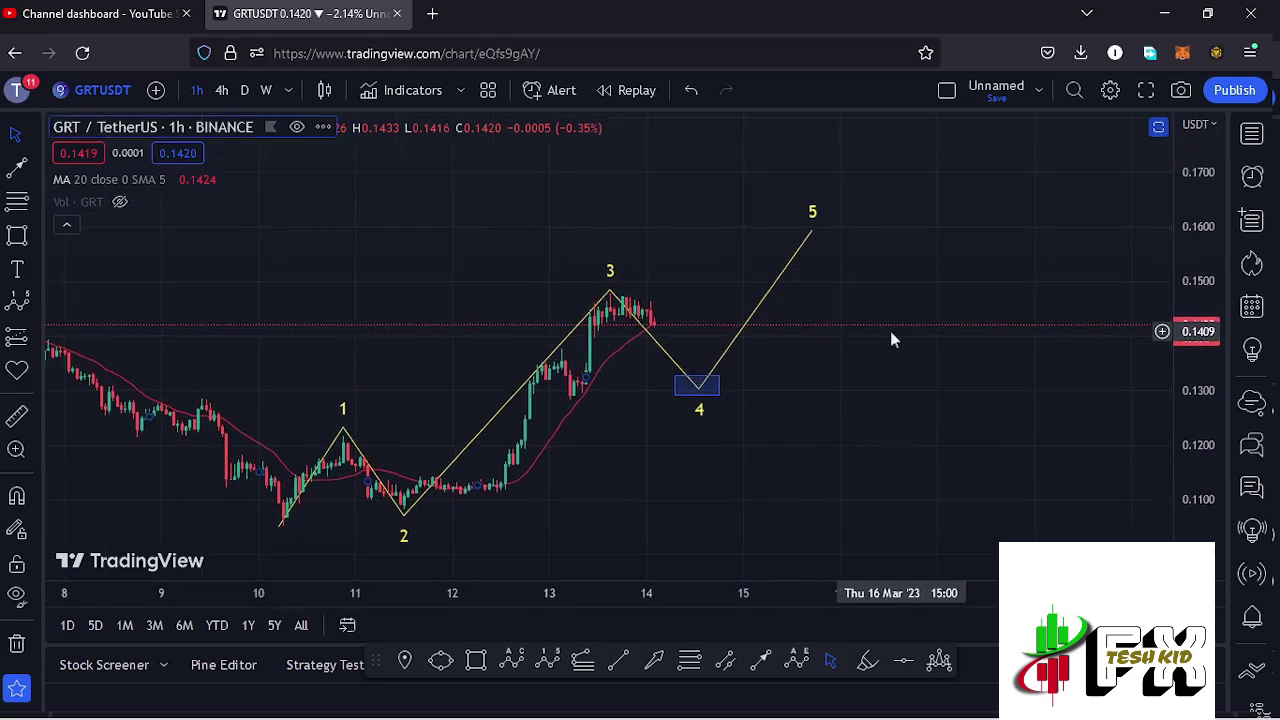
- Add a yellow '1' text label beside the rising leg of the 1-hour count
click(816, 217)
click(17, 270)
click(483, 337)
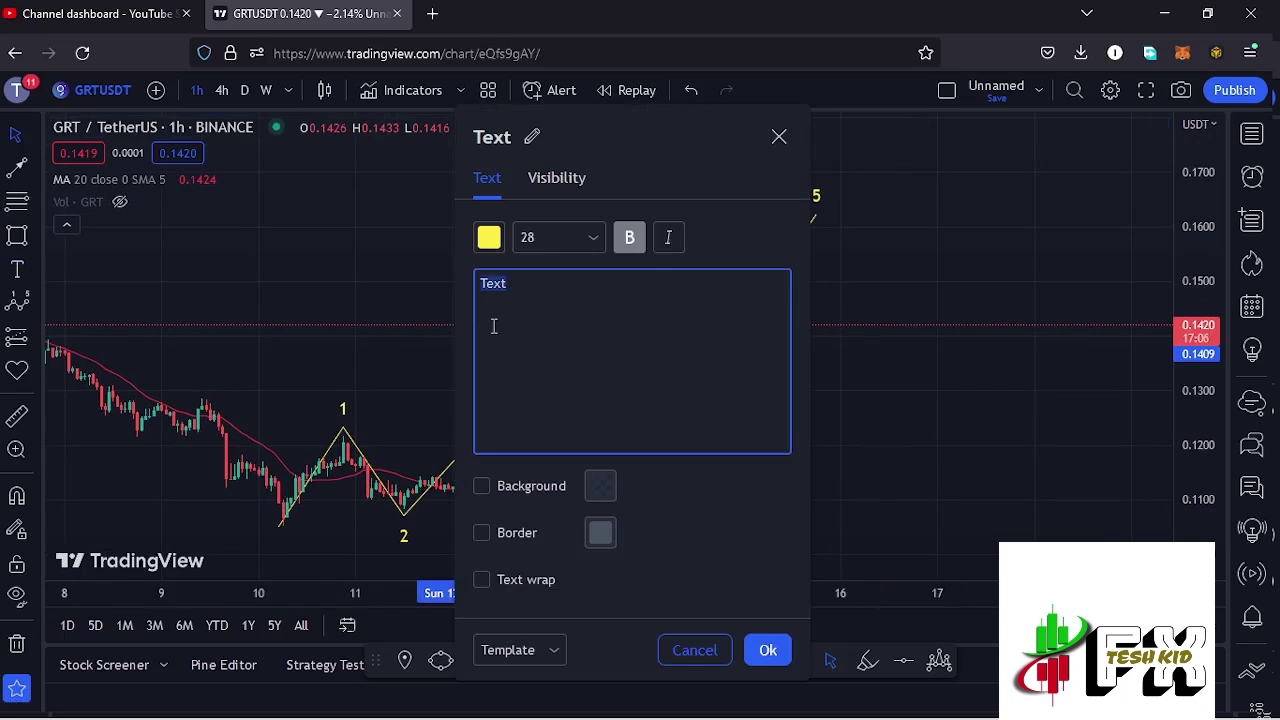
click(764, 648)
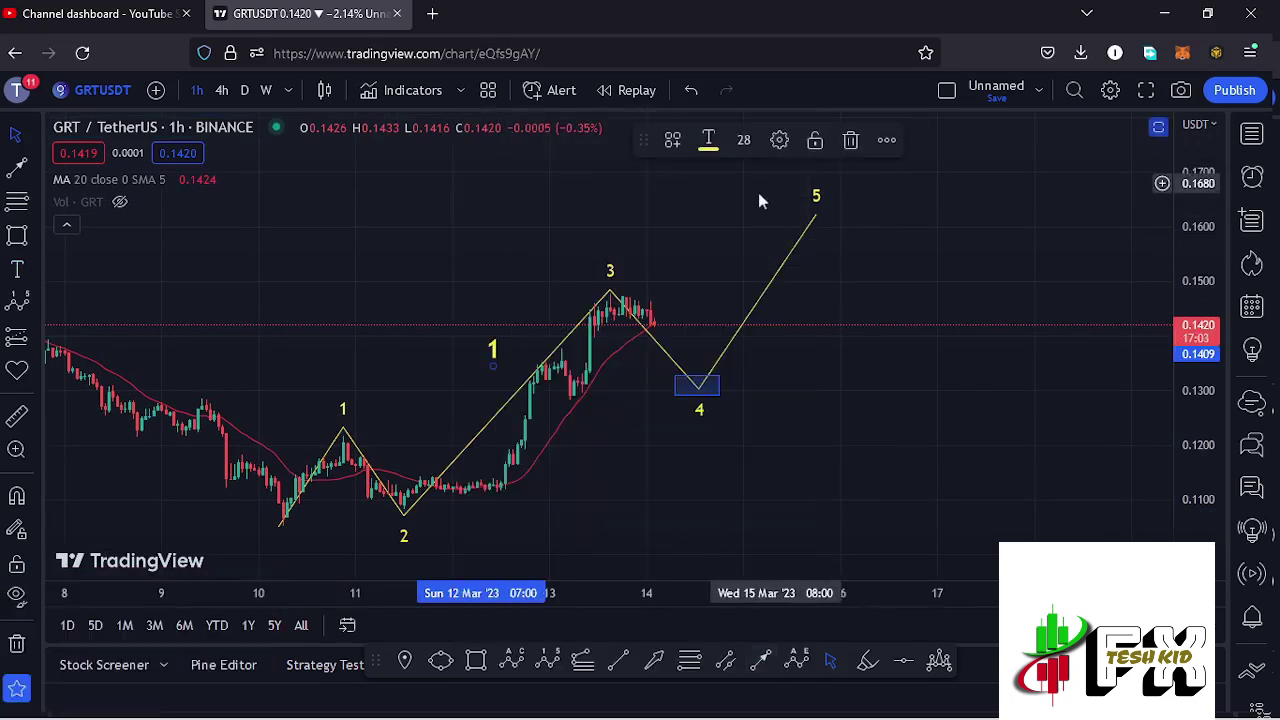
- Check that wave 4 rests in the blue box near 0.13, with wave 5 targeting about 0.16
drag(650, 329, 725, 293)
scroll(716, 318, up, 2)
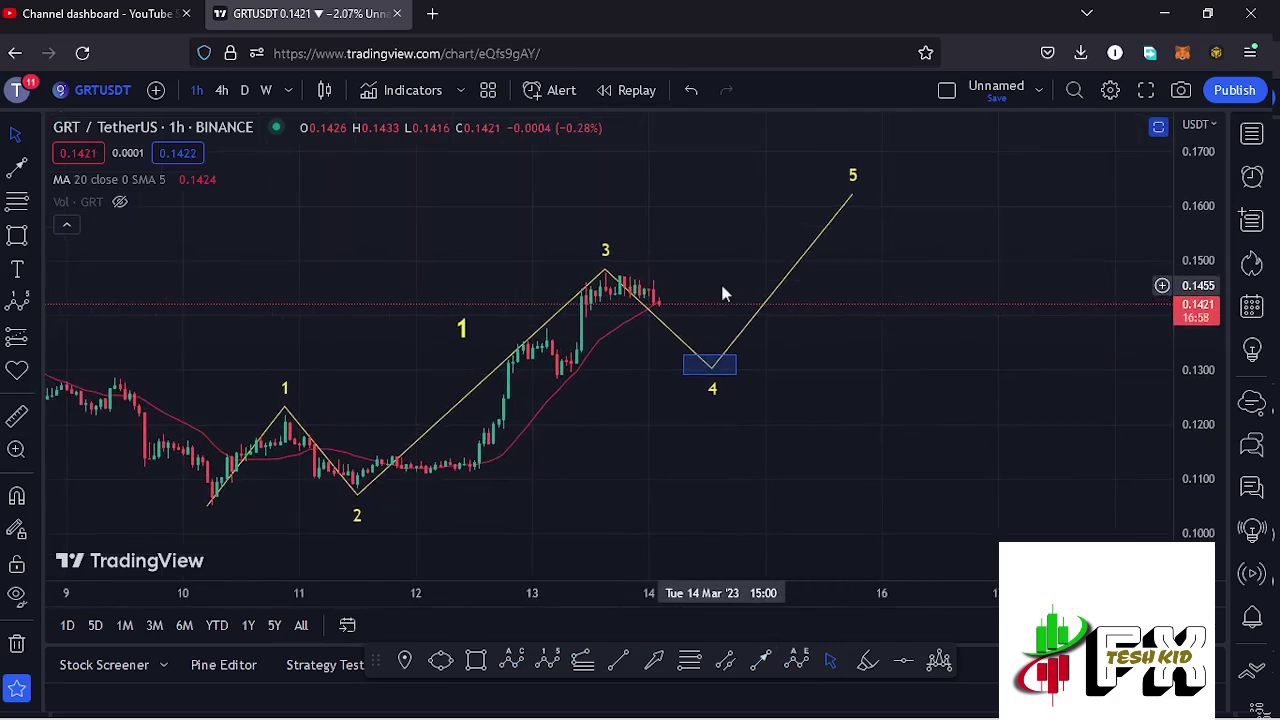
click(707, 372)
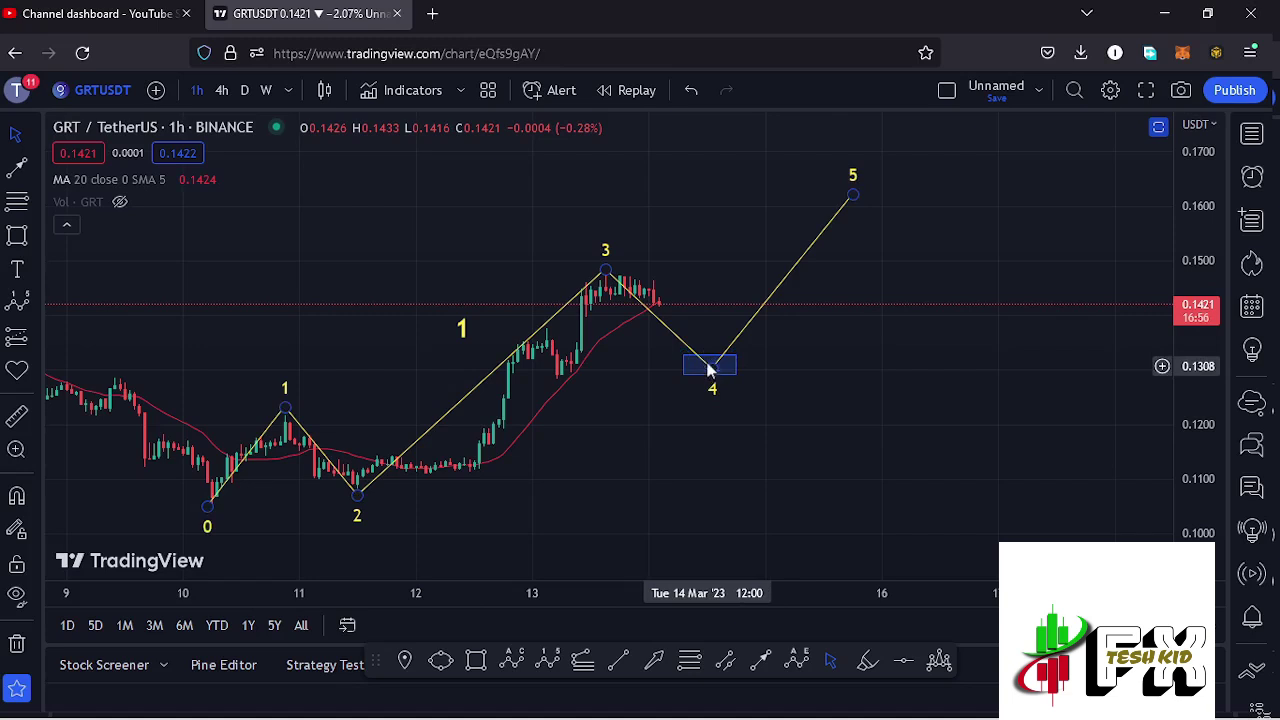
click(708, 368)
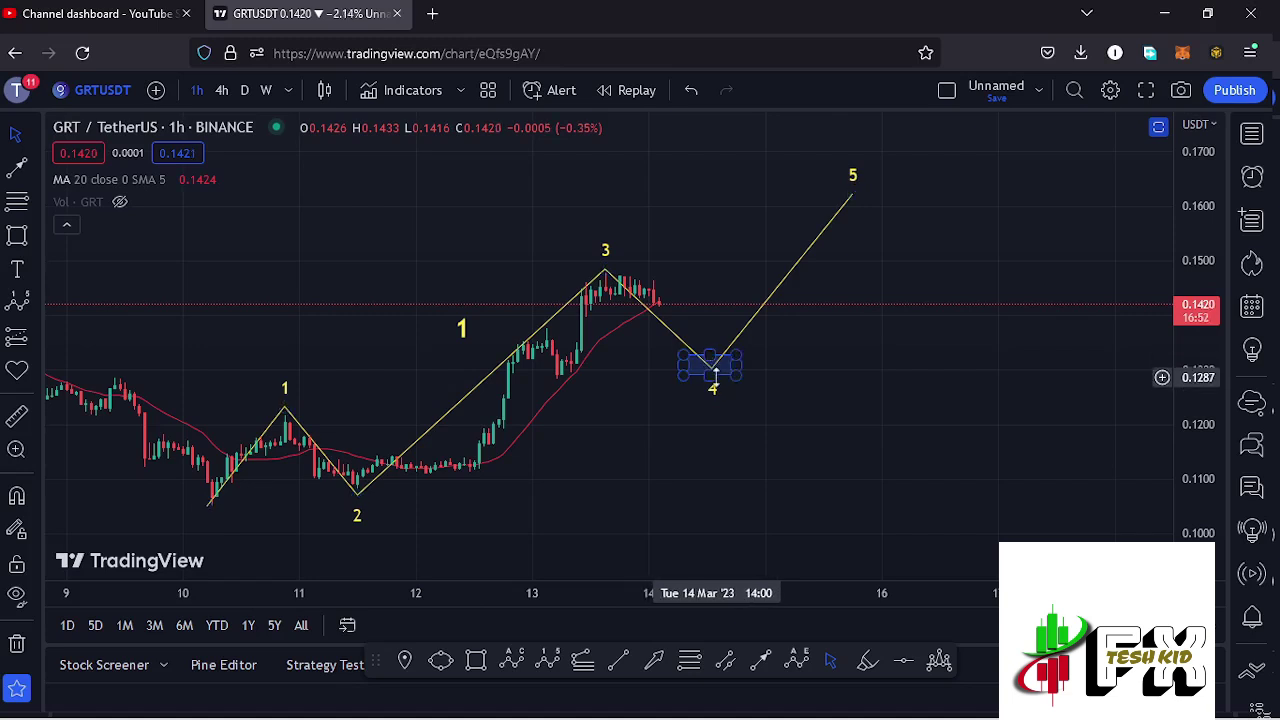
click(787, 366)
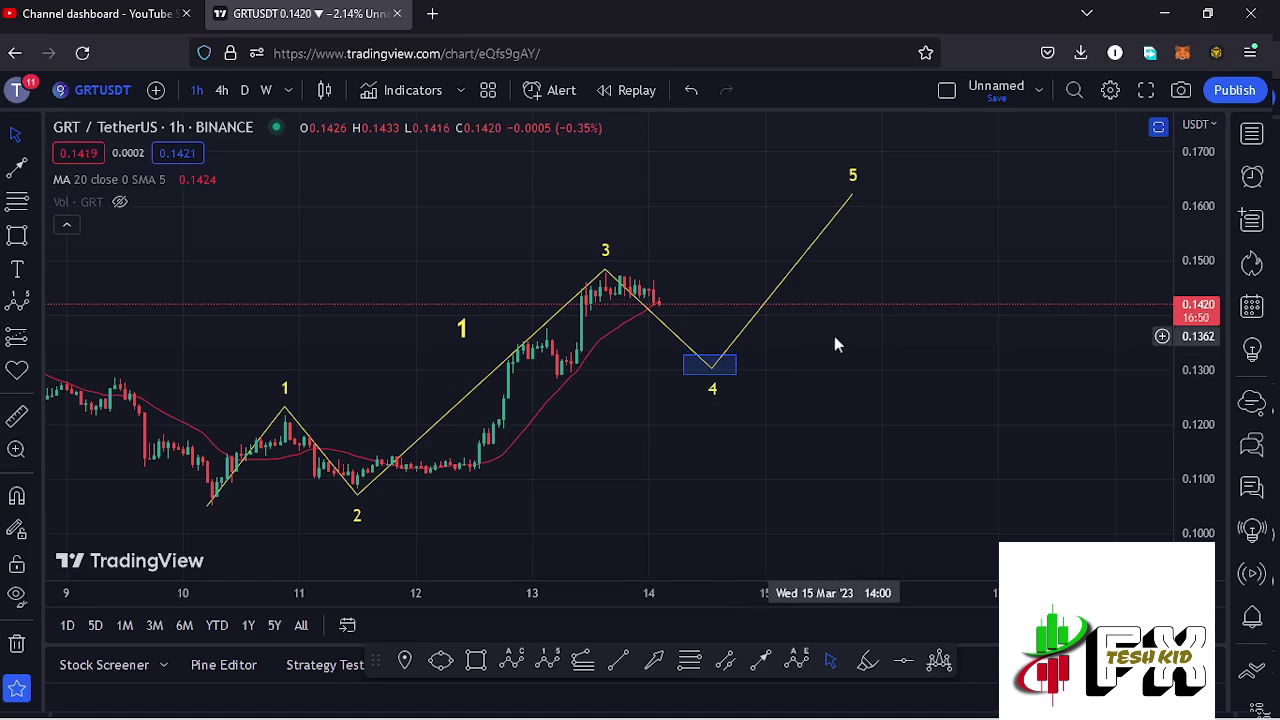
drag(834, 340, 731, 349)
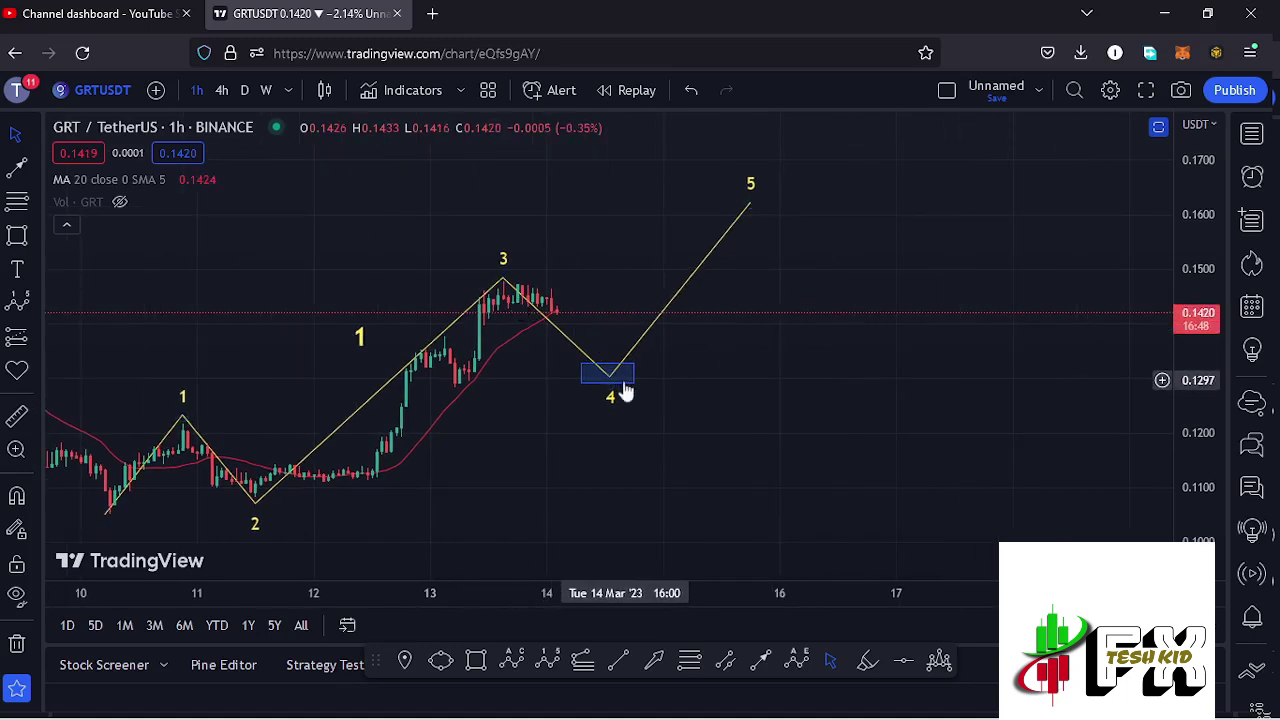
drag(760, 336, 753, 351)
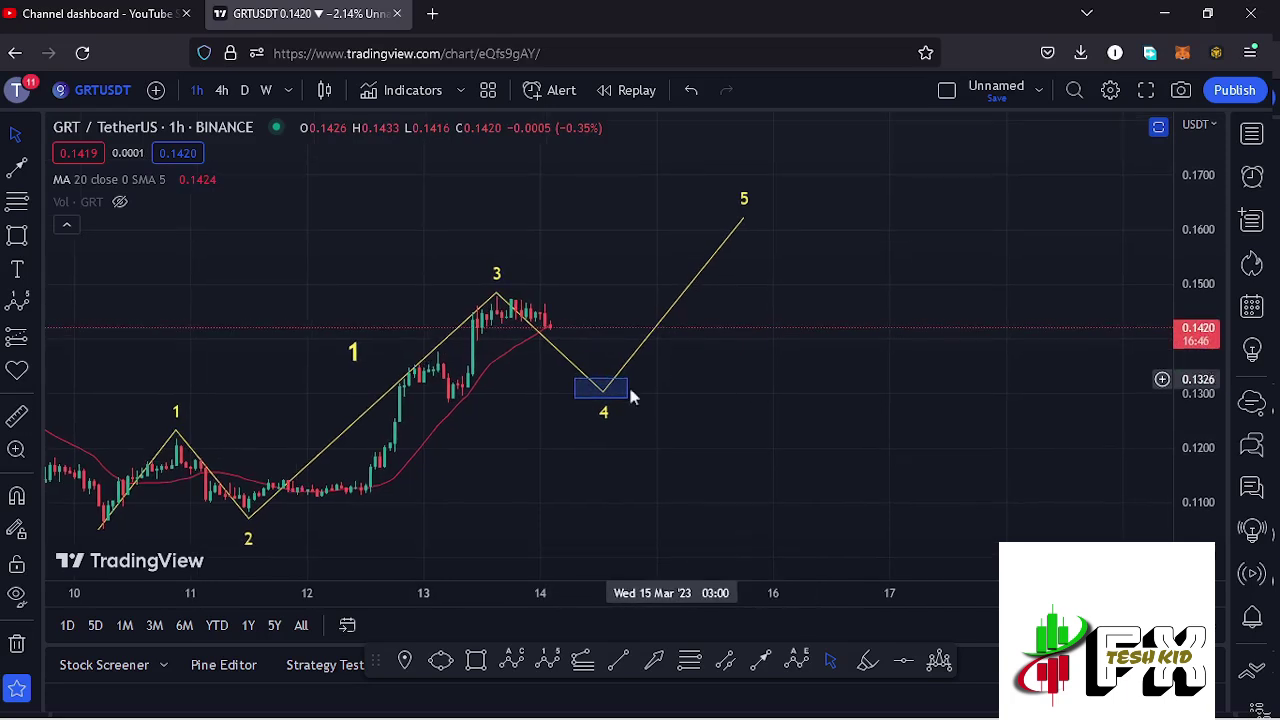
scroll(655, 327, down, 2)
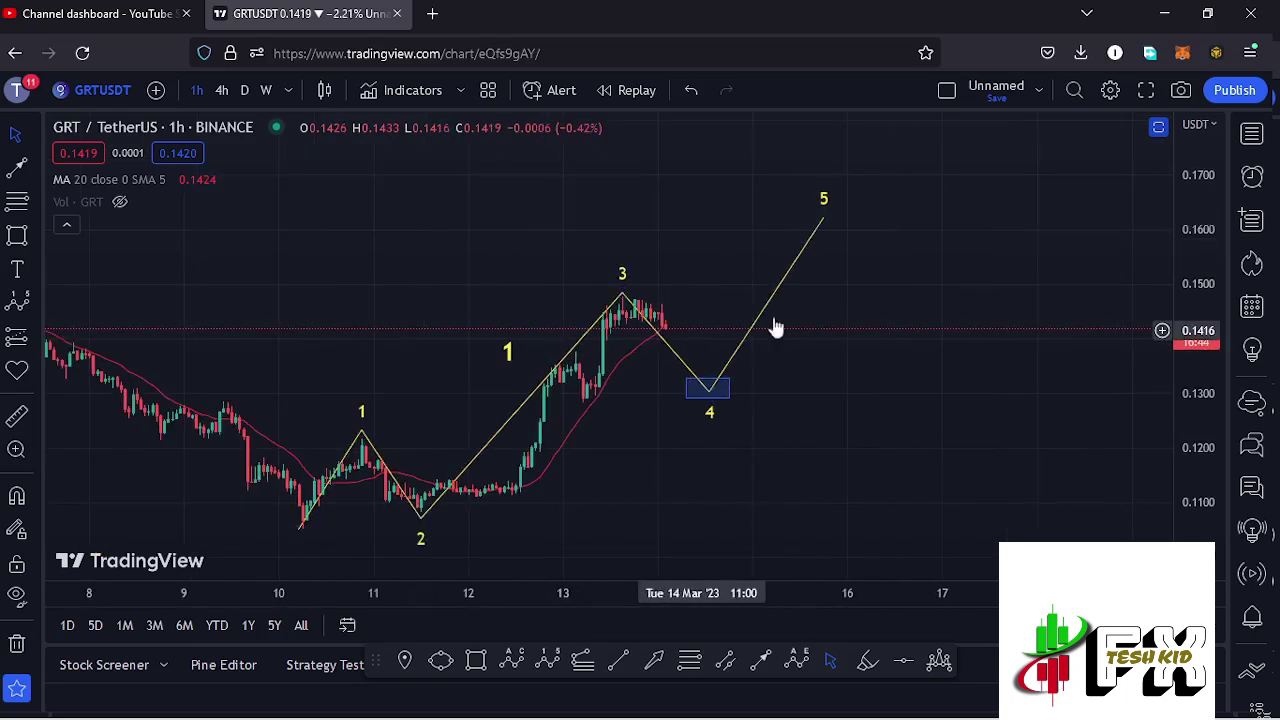
- Switch GRTUSDT to the 4-hour timeframe and review the RSI pane maximized, then restore it
click(221, 90)
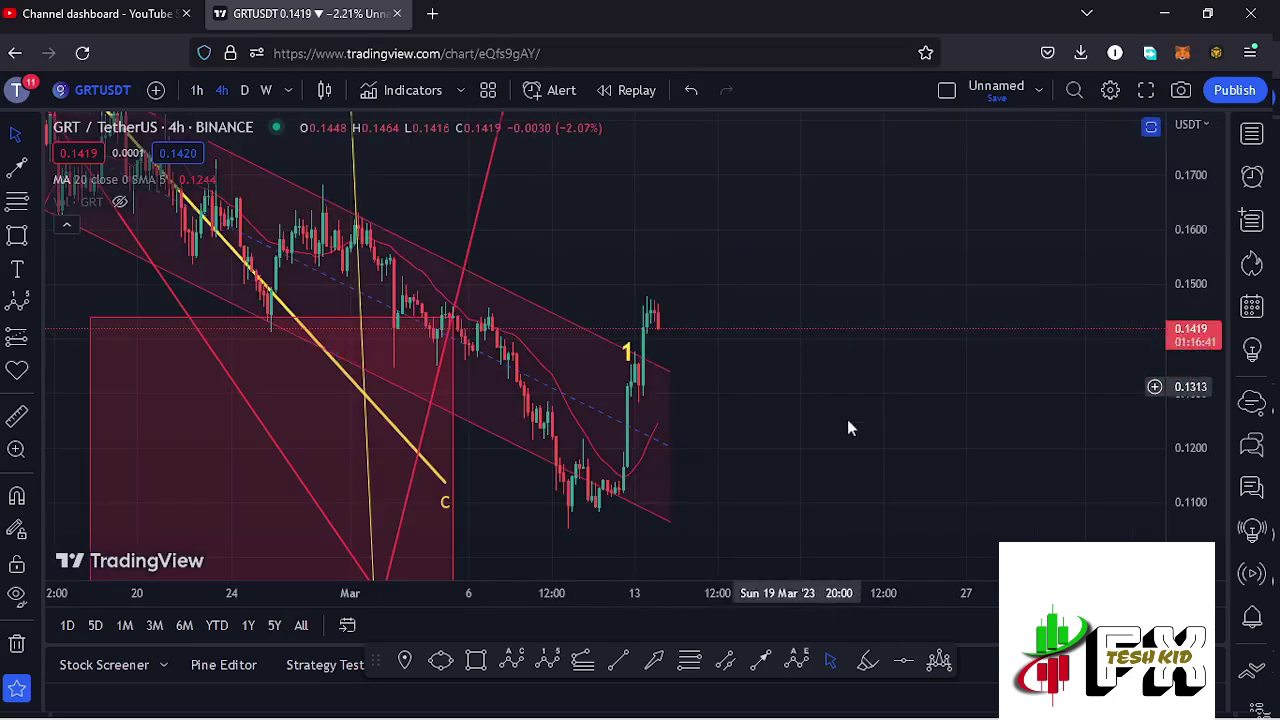
drag(834, 457, 811, 510)
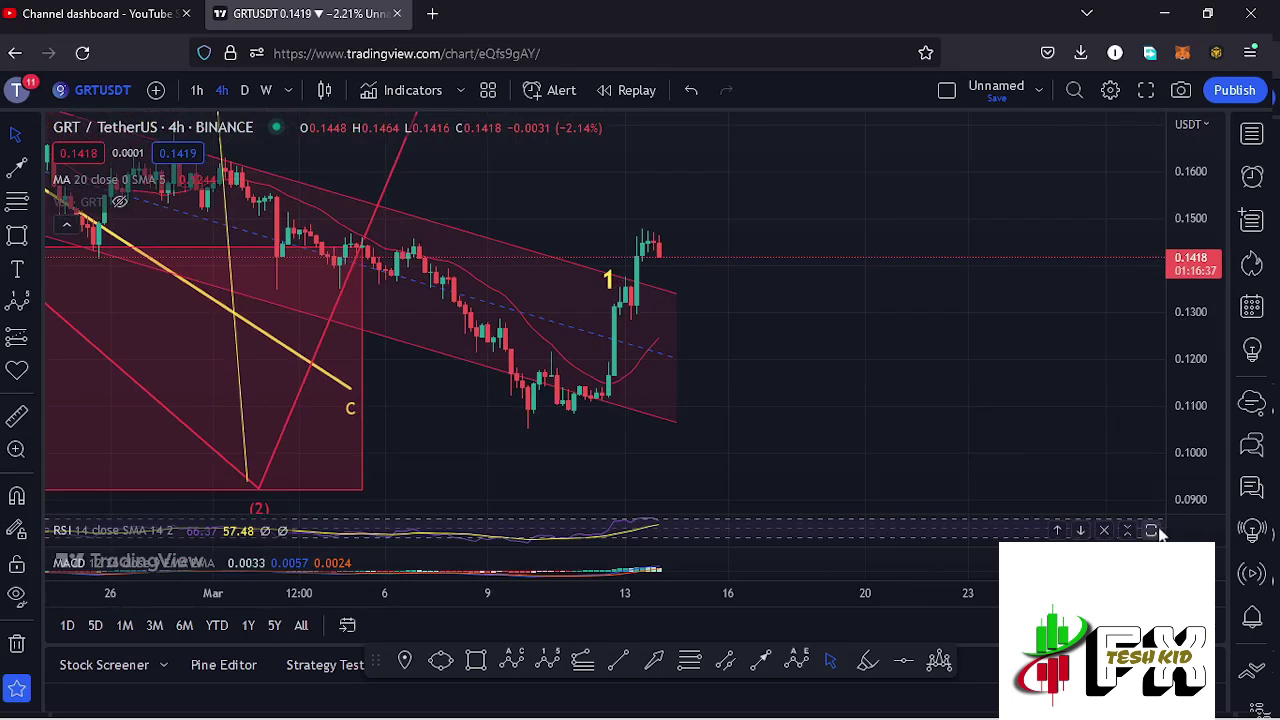
click(1155, 531)
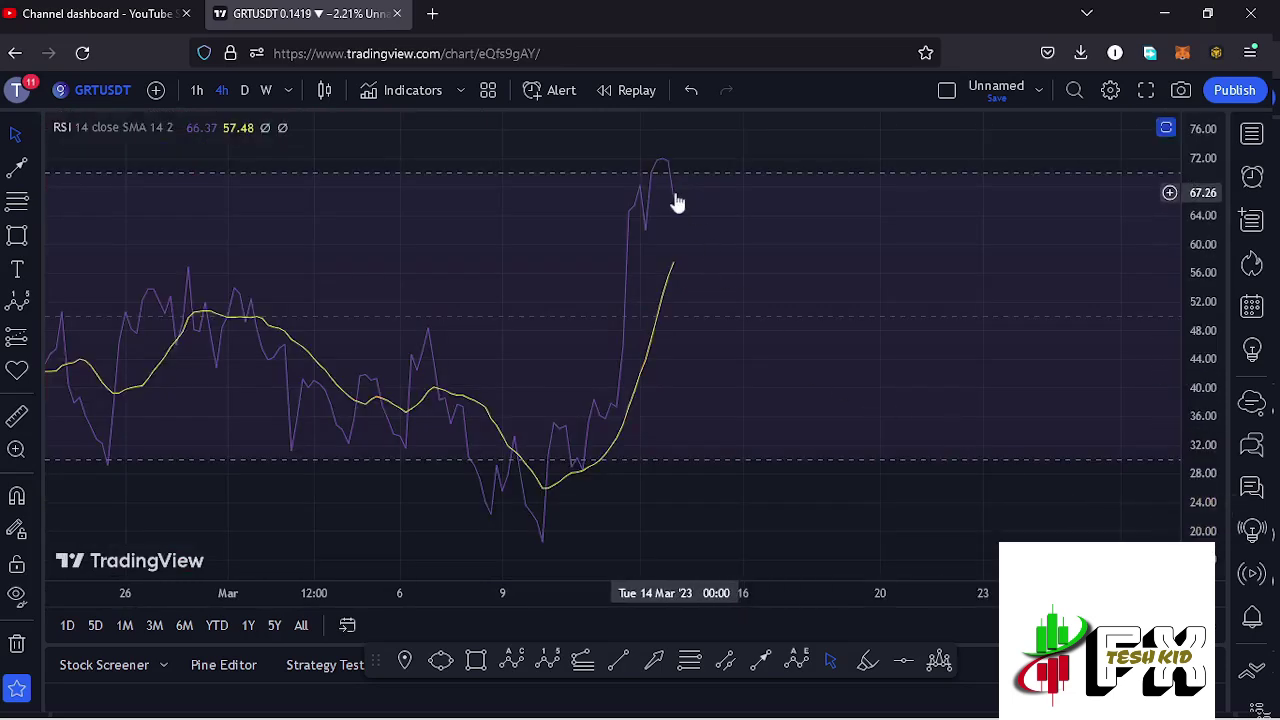
click(1166, 129)
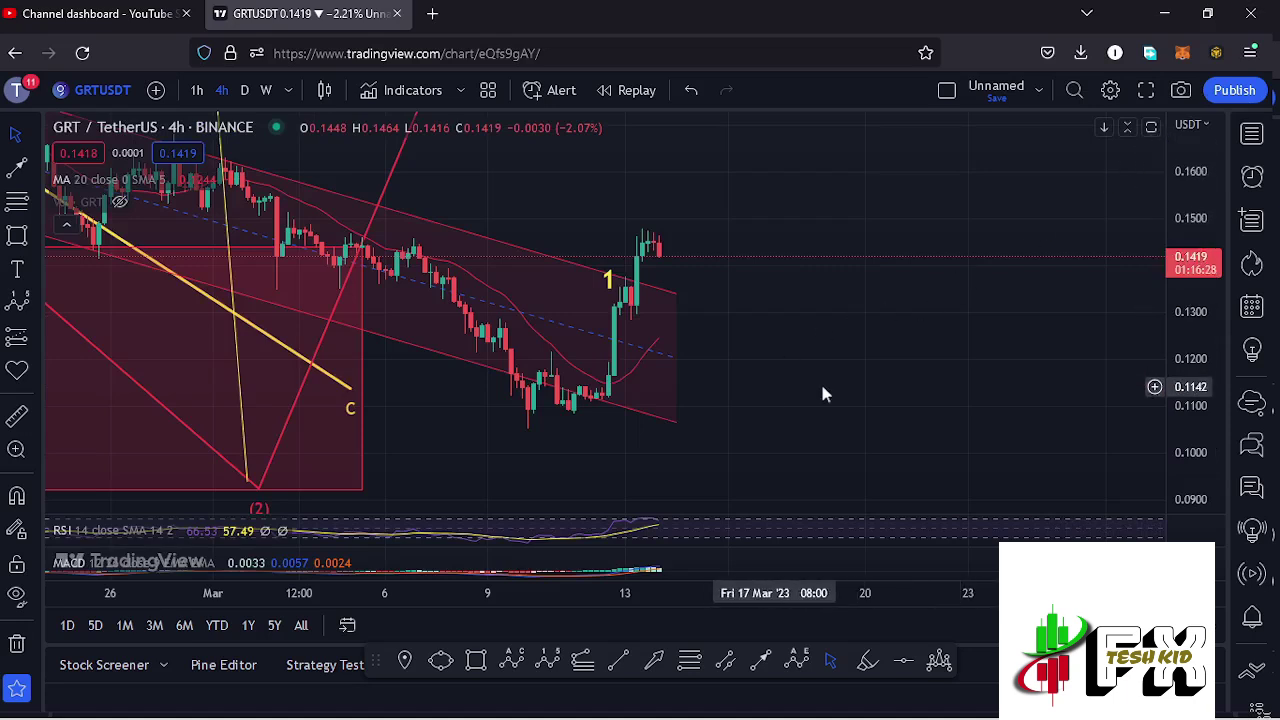
scroll(820, 388, left, 3)
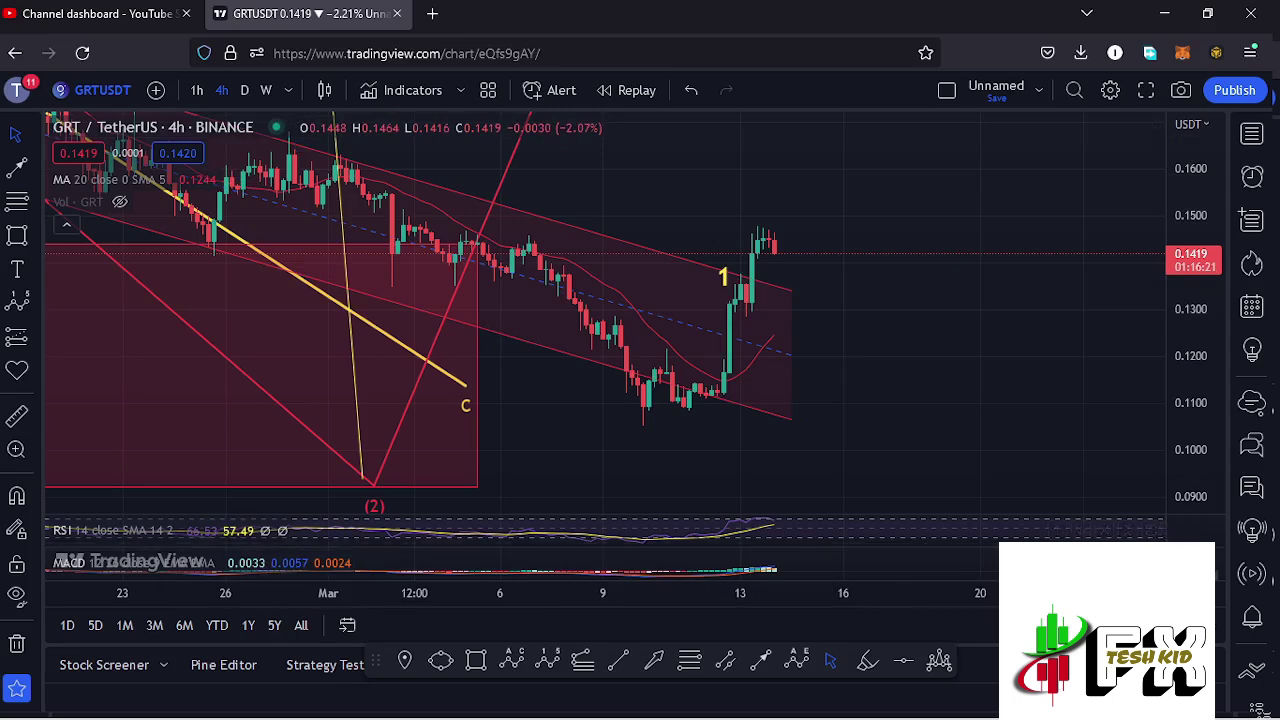
- Maximize the MACD pane, zoom into recent bars, then restore the price chart layout
click(1155, 553)
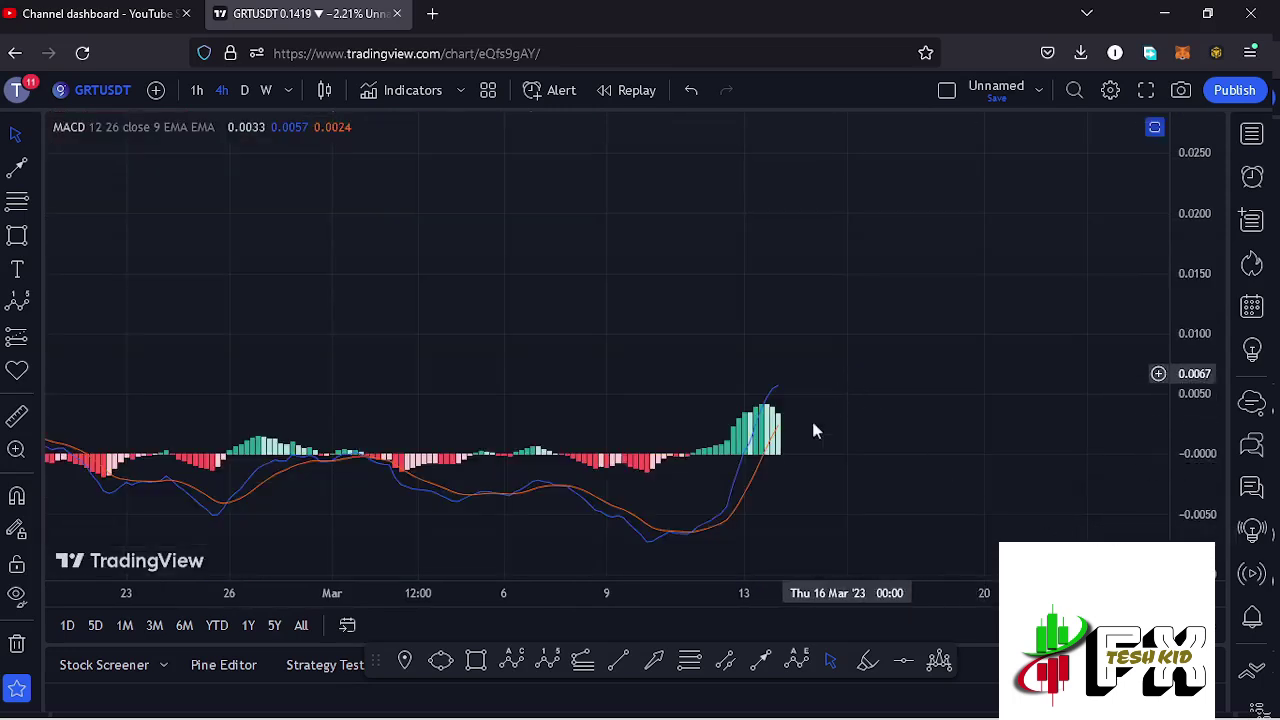
scroll(790, 460, up, 2)
drag(783, 479, 968, 528)
double_click(1063, 336)
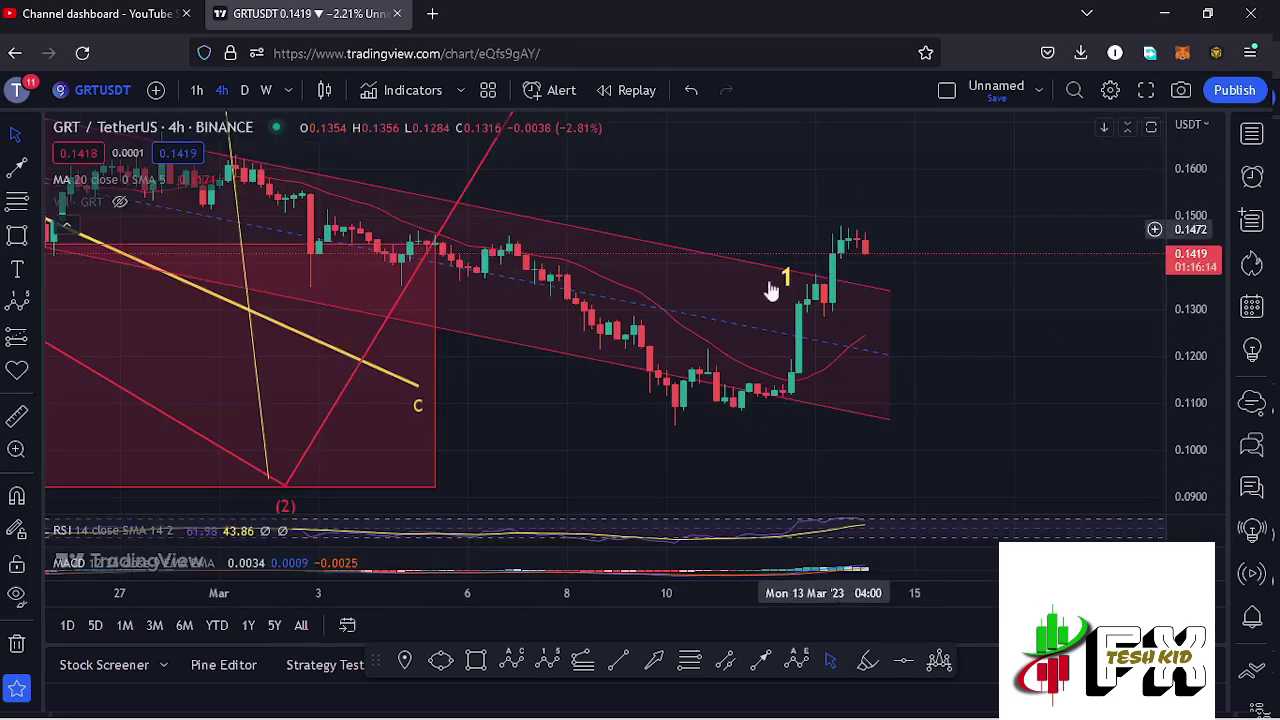
scroll(829, 350, down, 3)
- Switch to the daily timeframe and compress the price scale to fit the full wave drawings
click(241, 92)
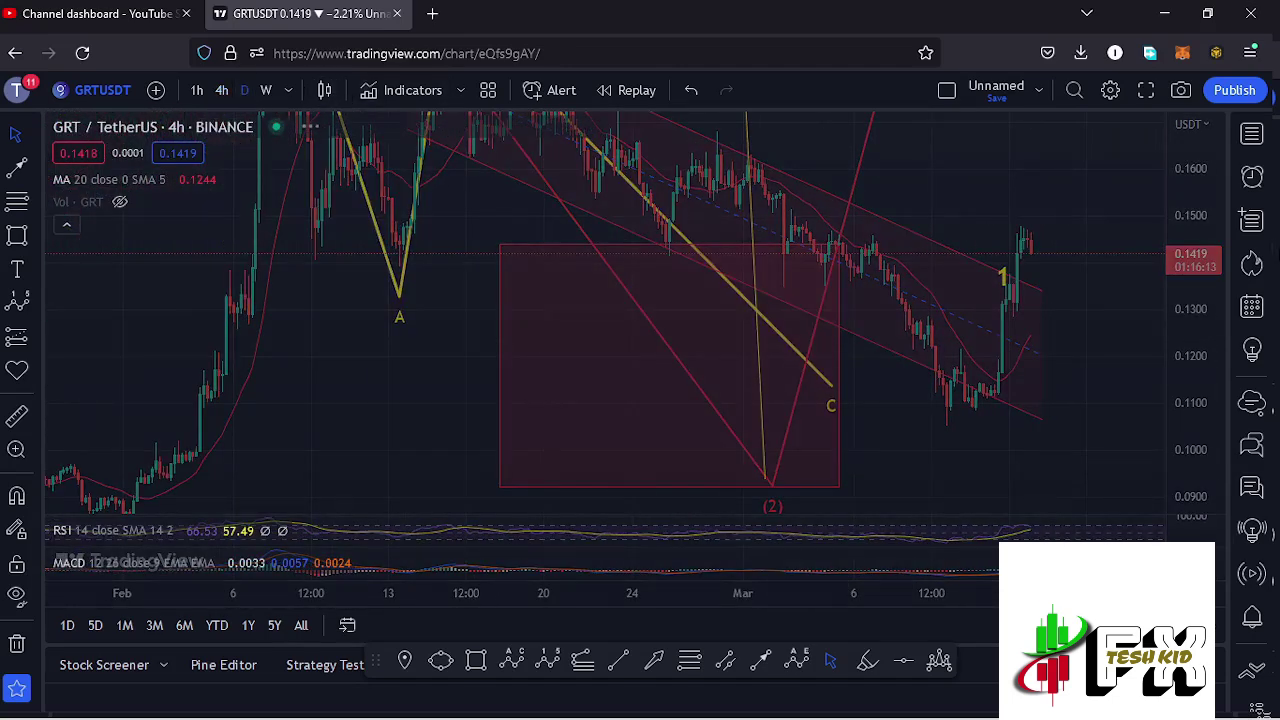
drag(1180, 235, 1154, 295)
scroll(938, 372, down, 5)
drag(1206, 208, 808, 415)
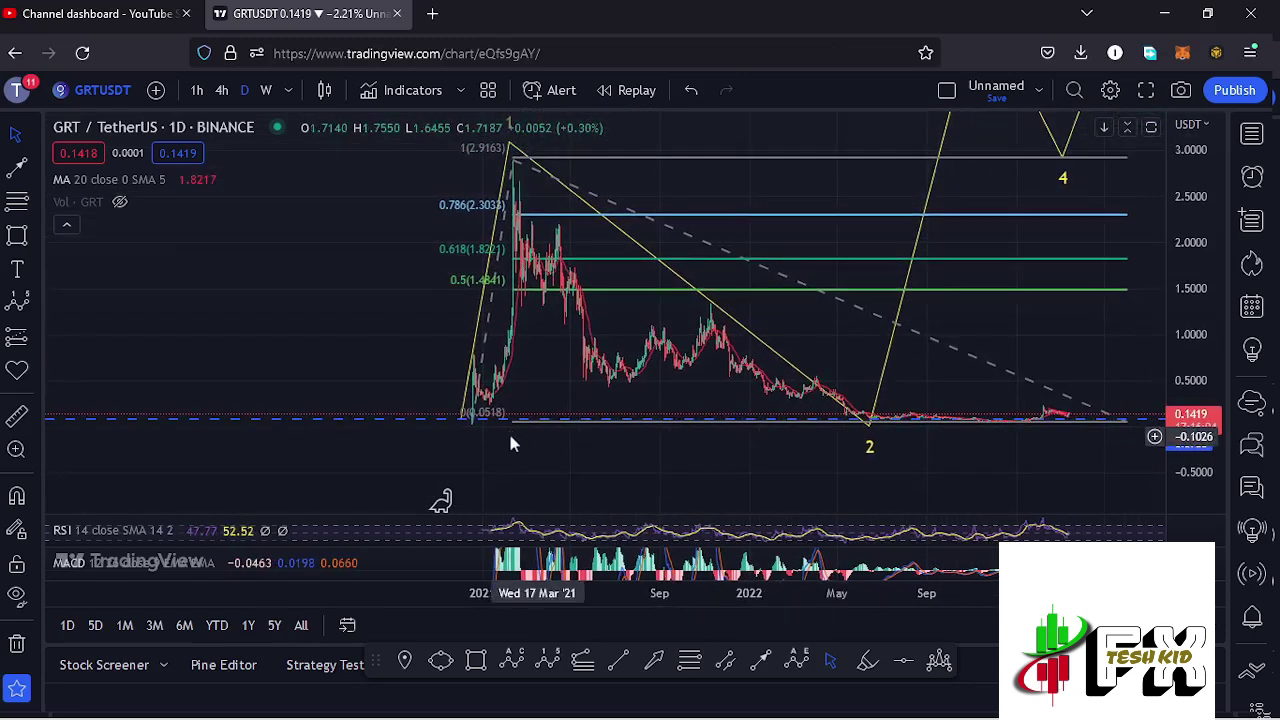
drag(1200, 200, 1205, 240)
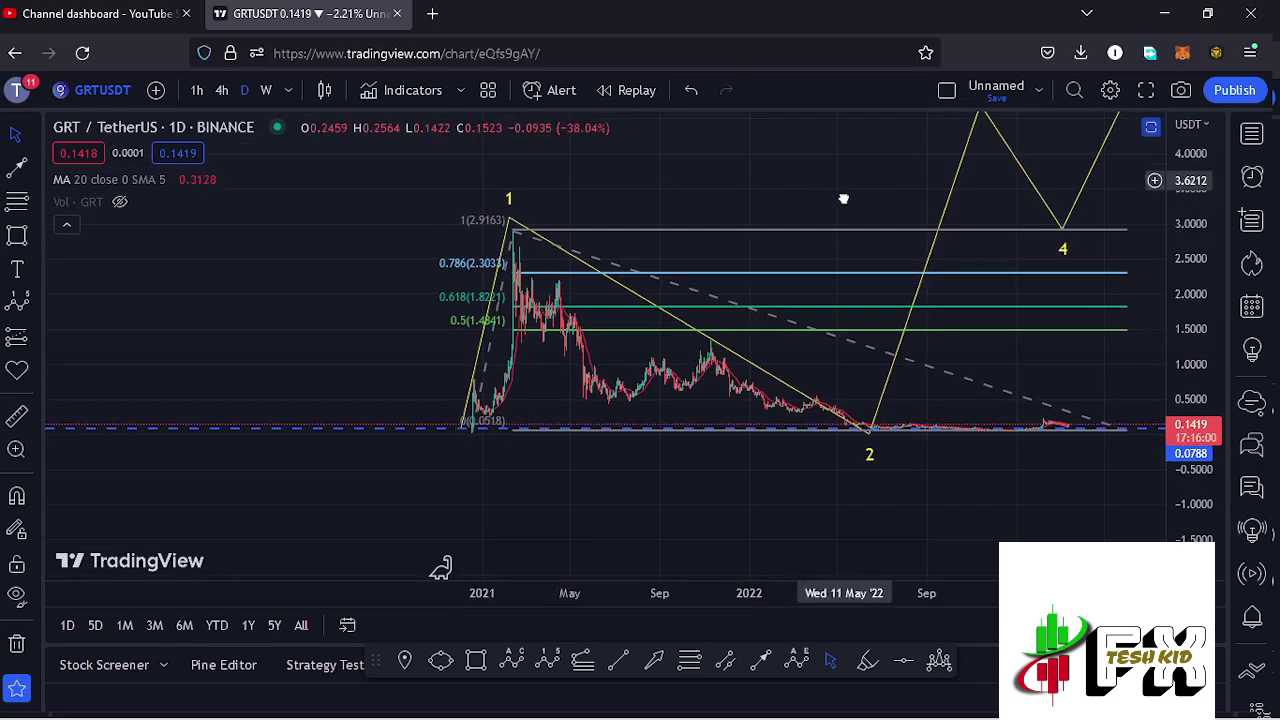
drag(843, 200, 843, 210)
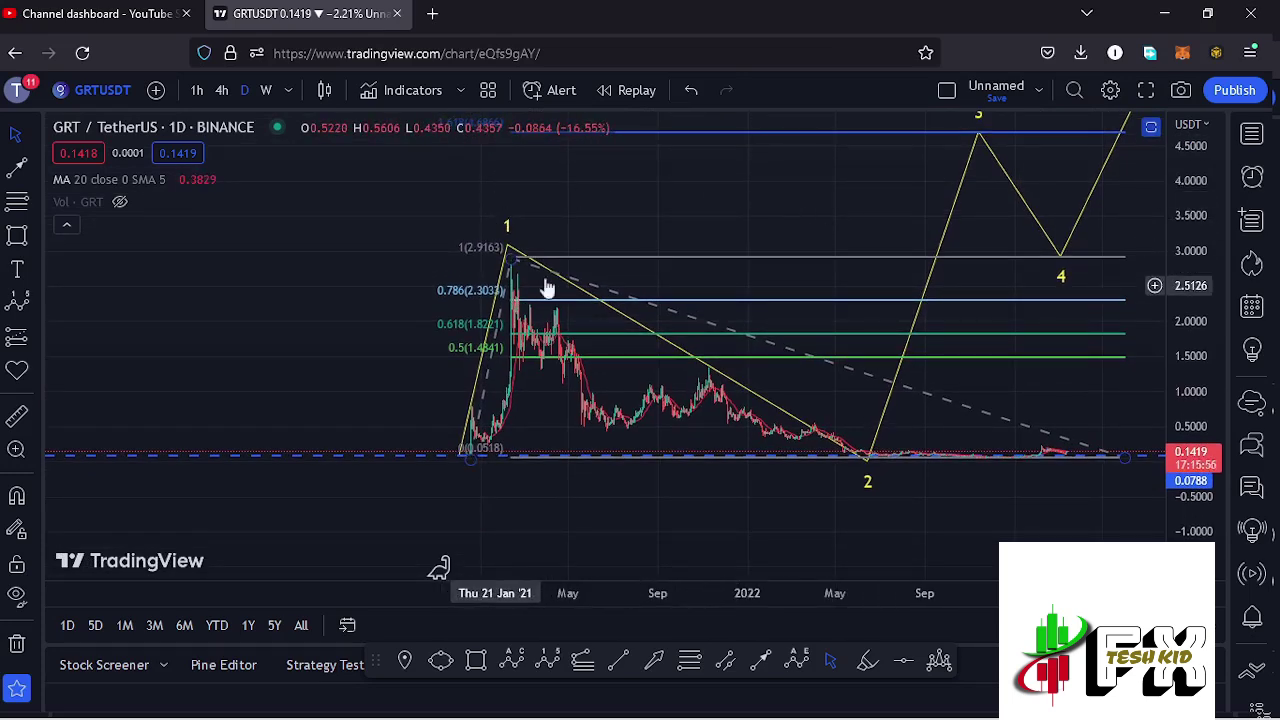
- Select the daily Elliott count and pan to reveal wave 5 and the 1.618 target beyond 4.6866
click(513, 230)
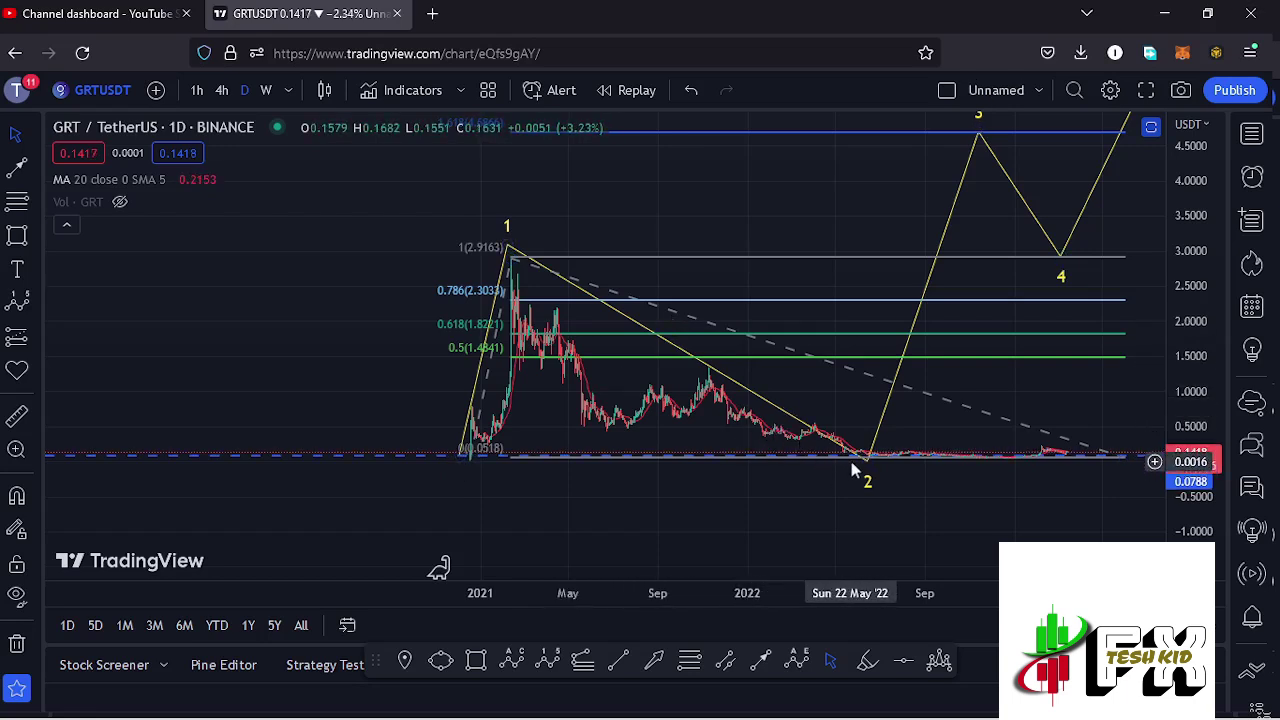
drag(1050, 417, 955, 450)
drag(1192, 240, 1185, 287)
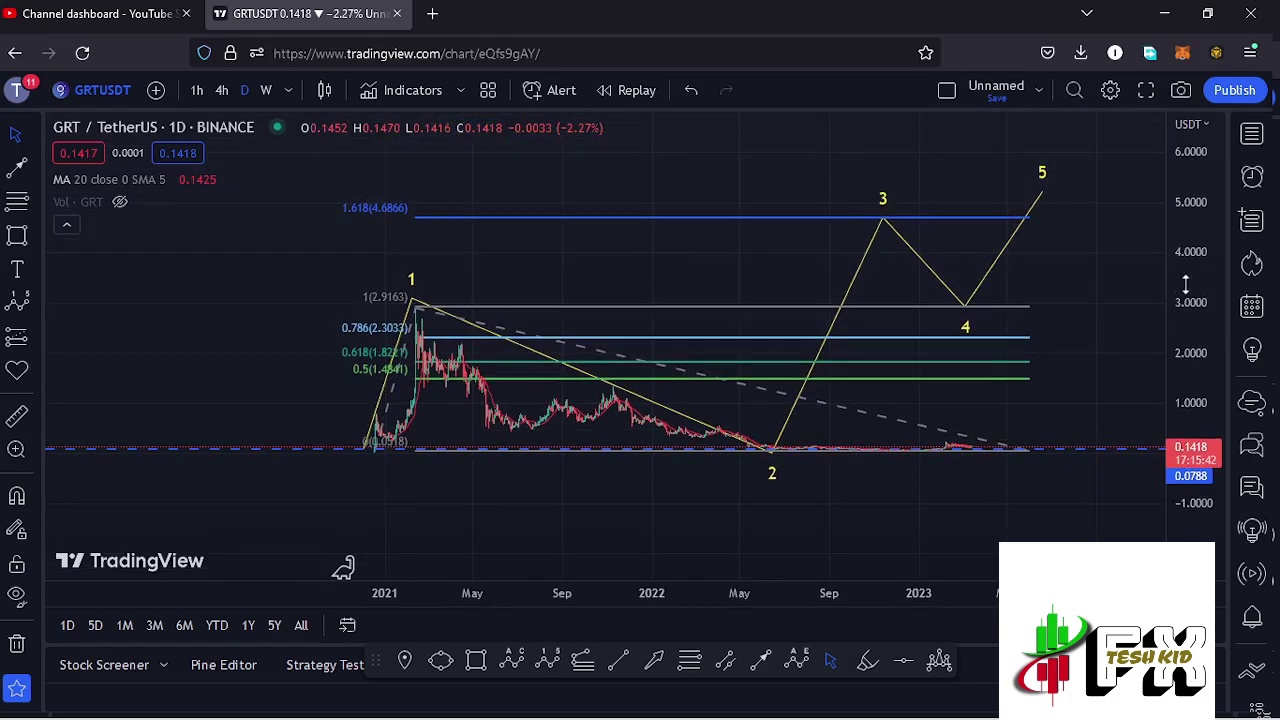